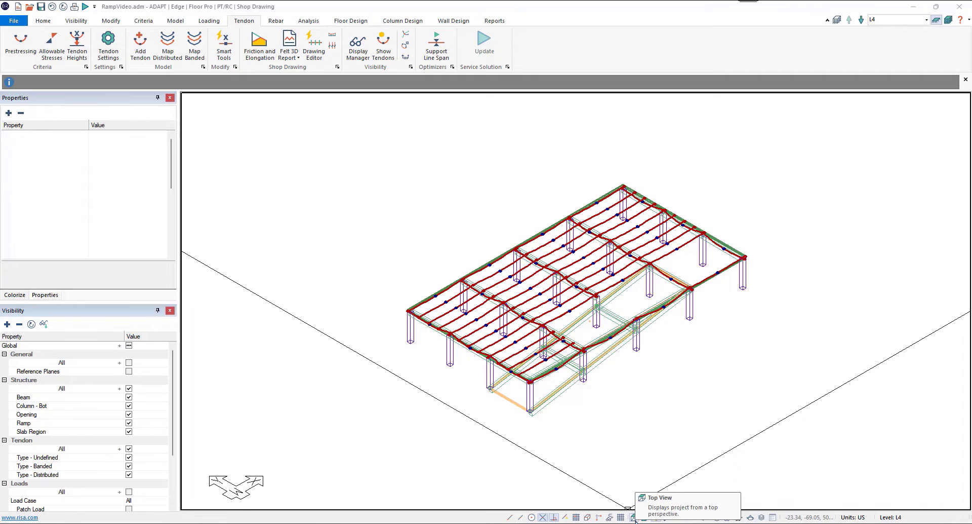
Hide all existing tendons and draw a straight four-span tendon in plan along the ramp's centreline, from its low end to the far slab edge
left_click(634, 518)
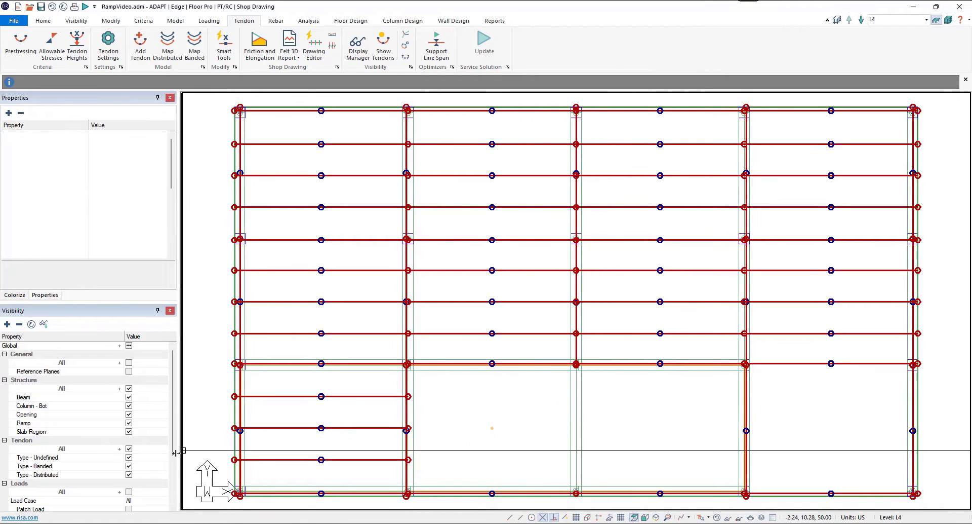
left_click(129, 449)
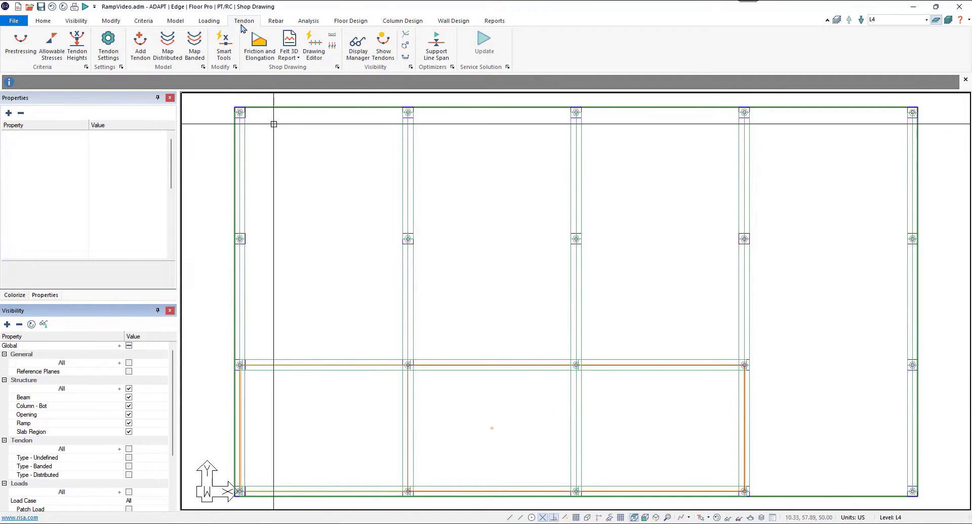
left_click(140, 51)
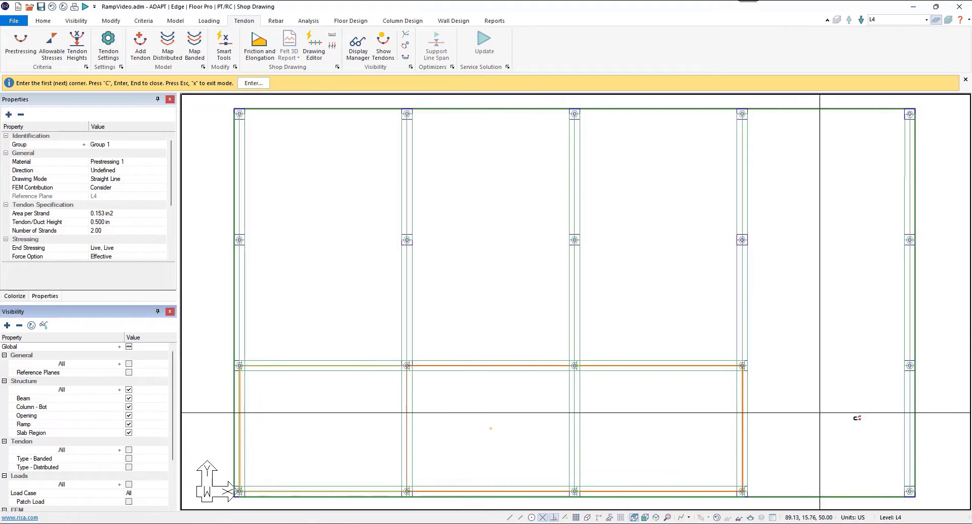
left_click(240, 426)
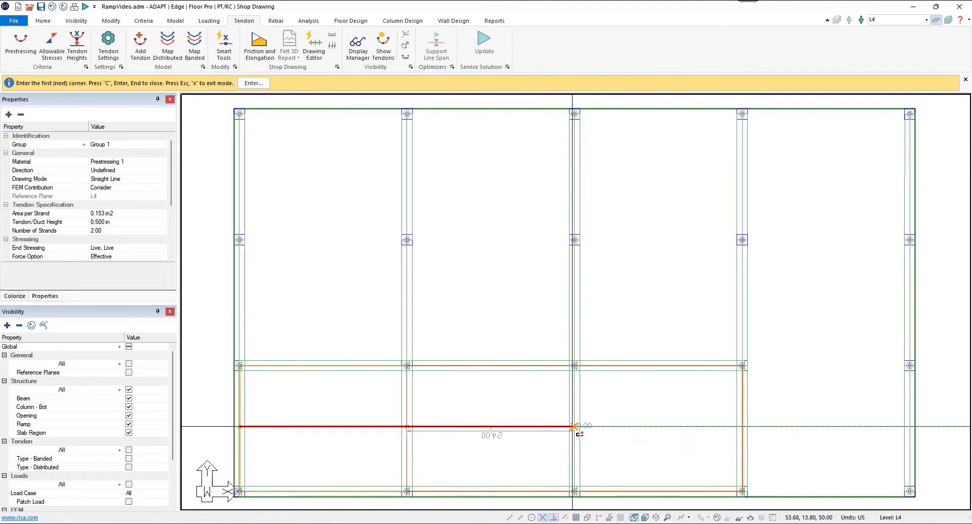
left_click(742, 426)
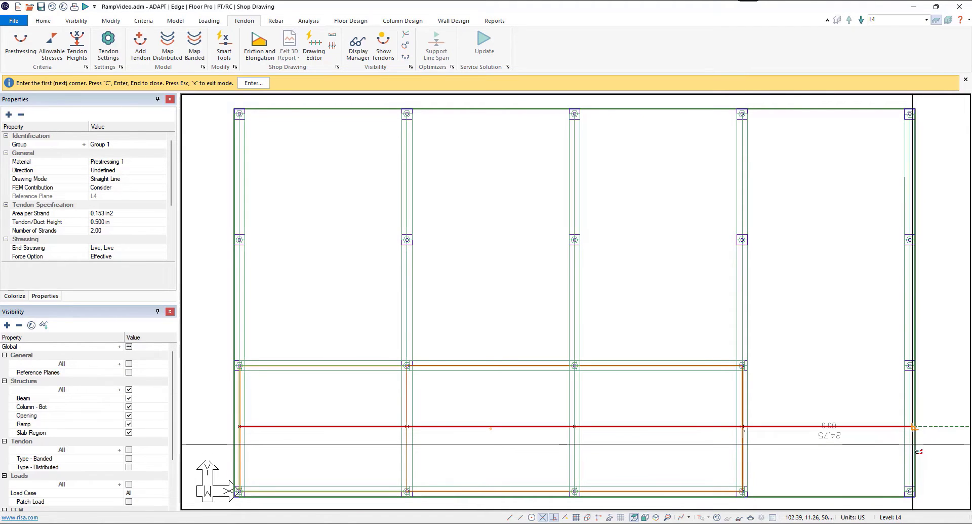
left_click(915, 427)
key("Return")
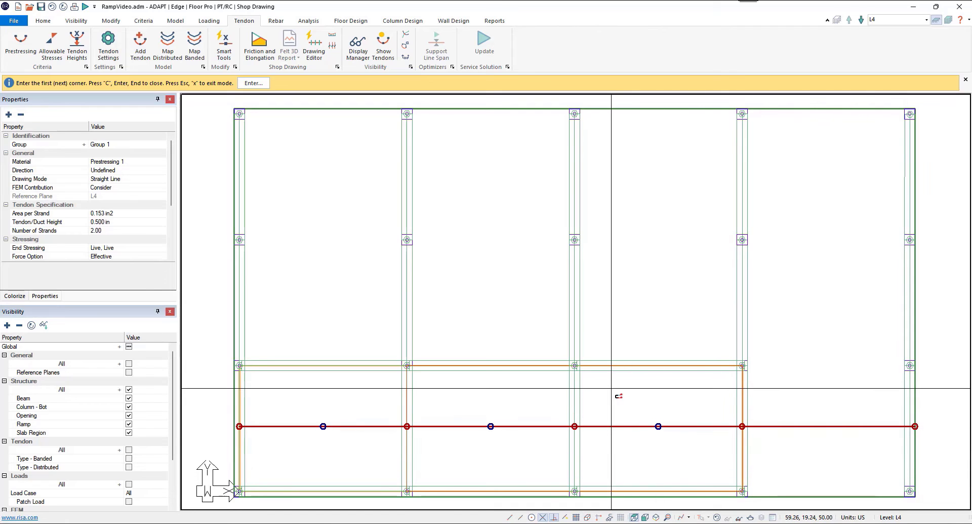
key("Escape")
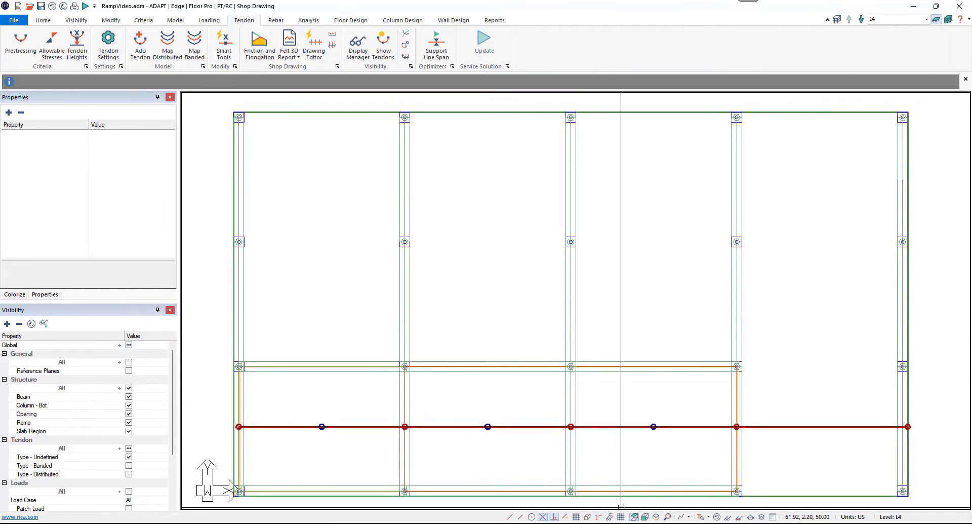
Select the new tendon in the isometric view and connect it to the ramp below
left_click(655, 517)
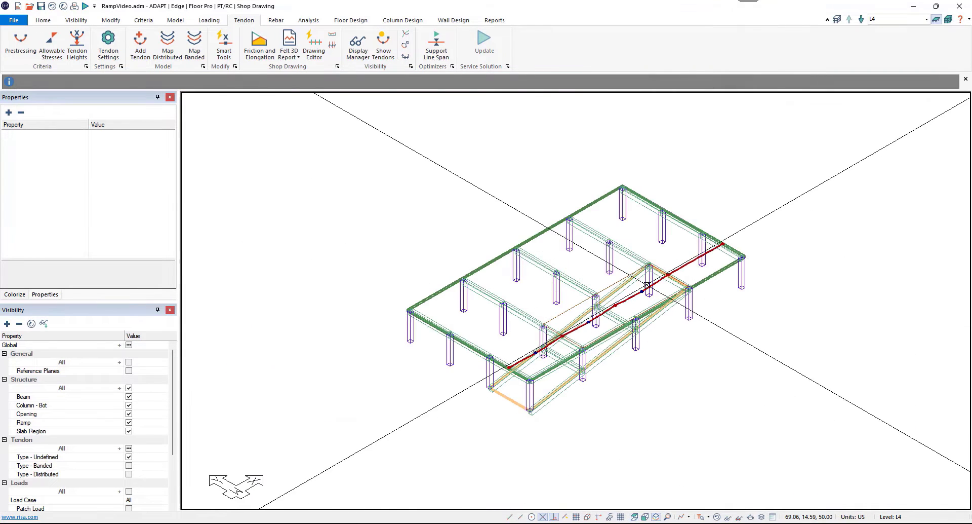
left_click(522, 358)
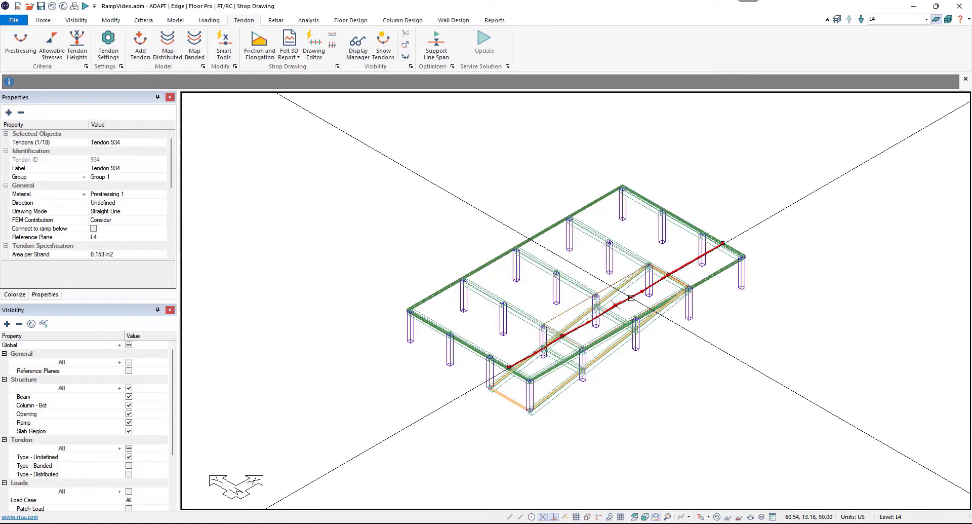
left_click(94, 229)
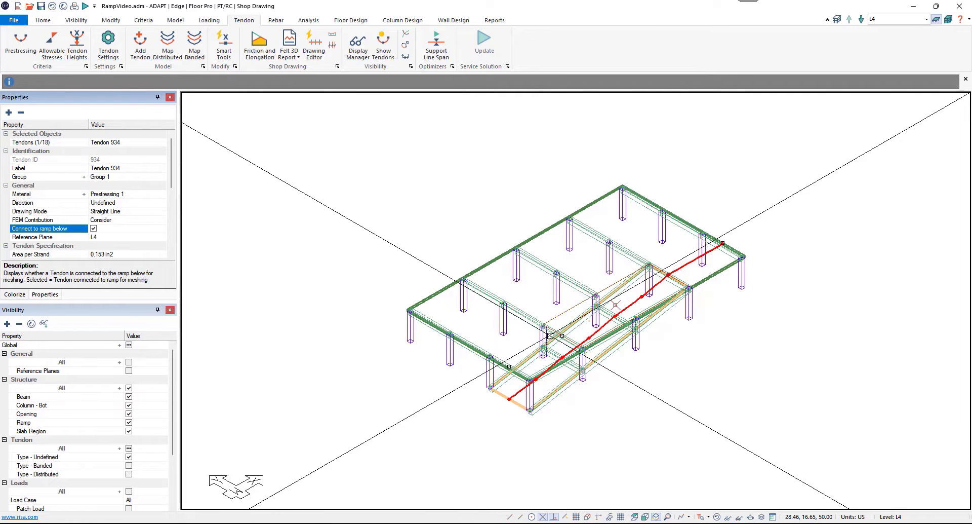
middle_click_drag(621, 372, 610, 386)
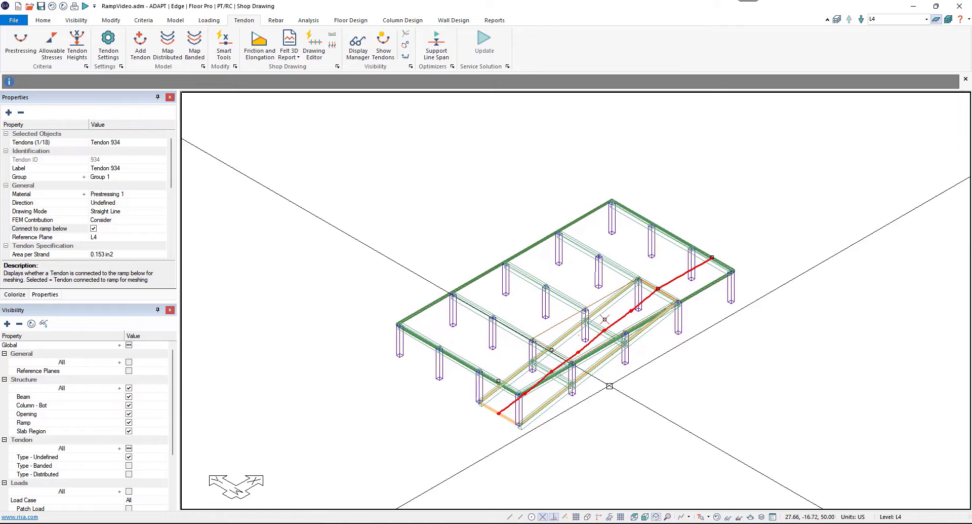
Copy the ramp tendon by coordinates in plan, once above and once below it, each offset 4.50 ft
left_click(635, 518)
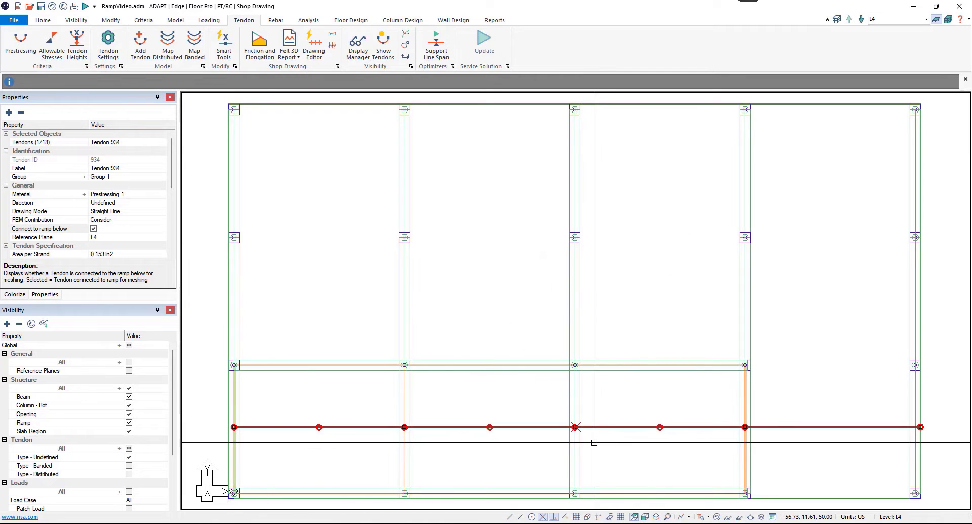
left_click(118, 20)
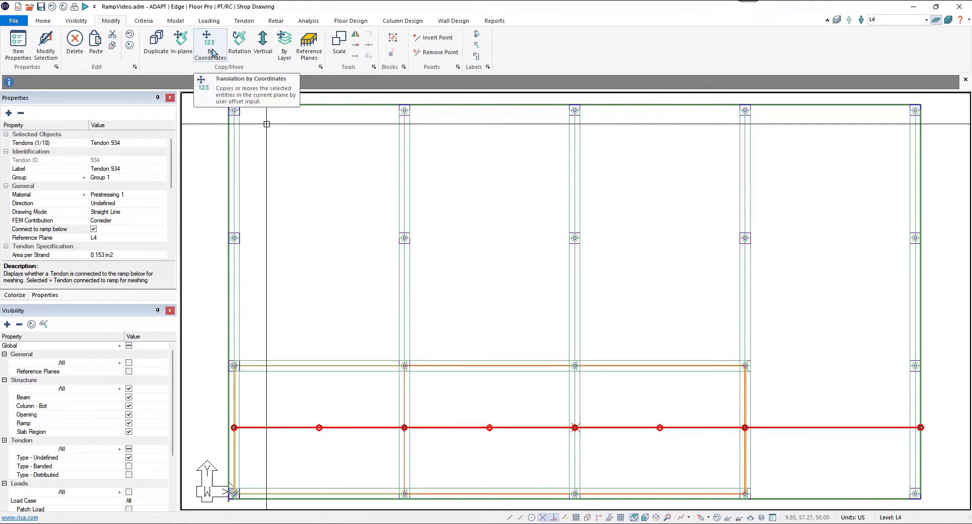
left_click(212, 52)
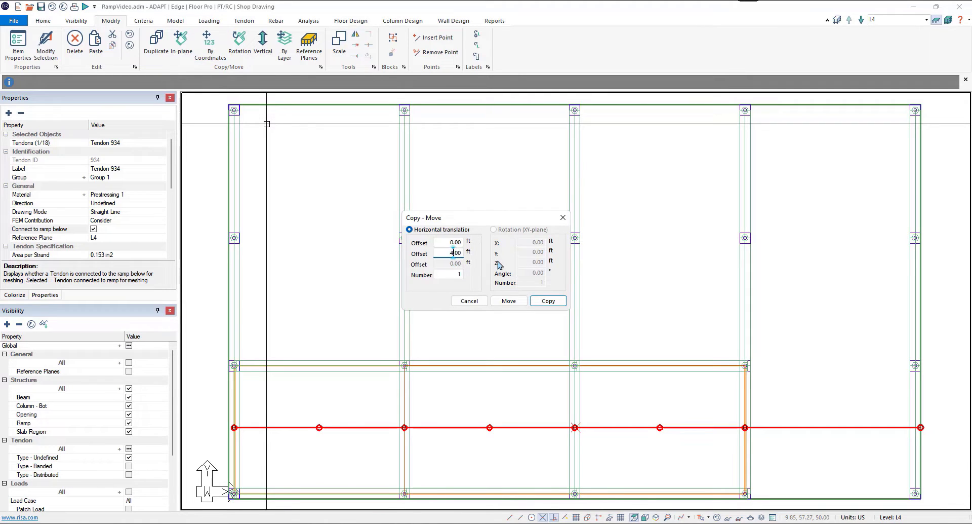
left_click(549, 301)
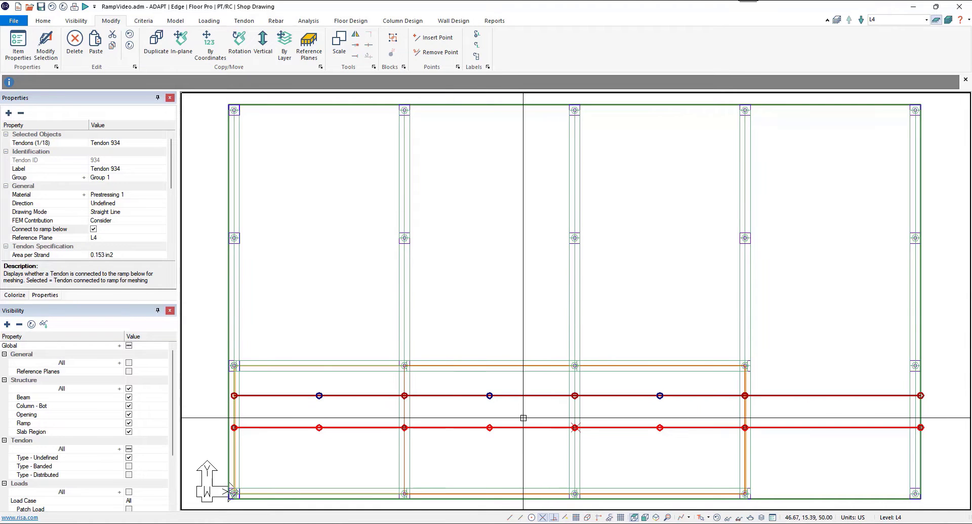
left_click(210, 44)
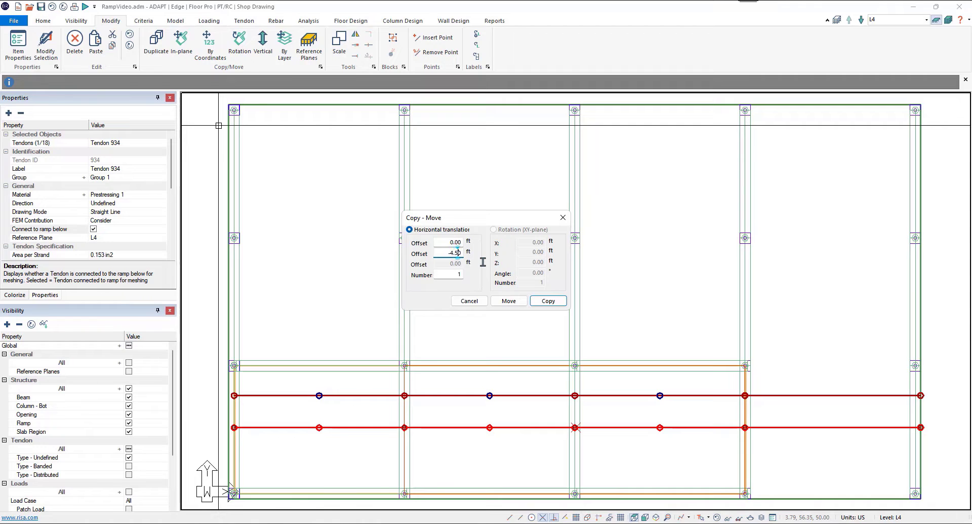
left_click(548, 301)
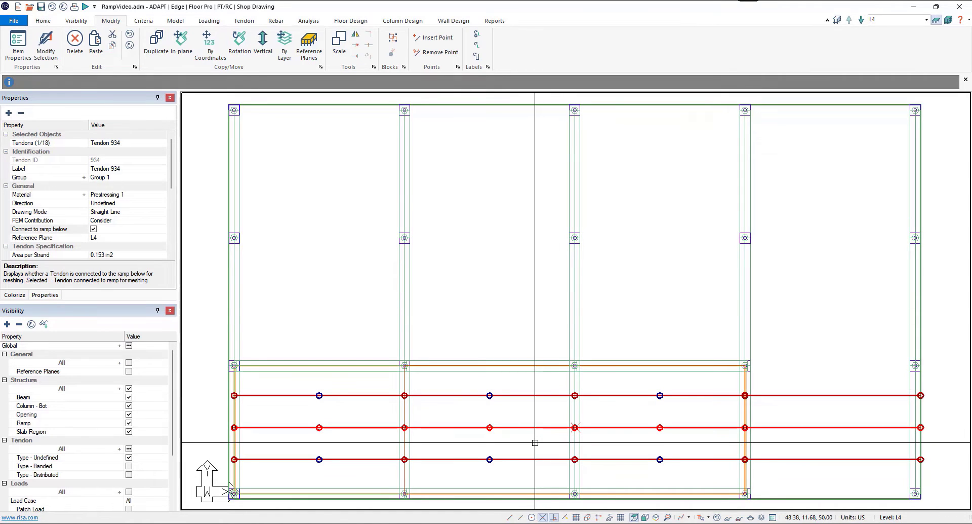
key("Escape")
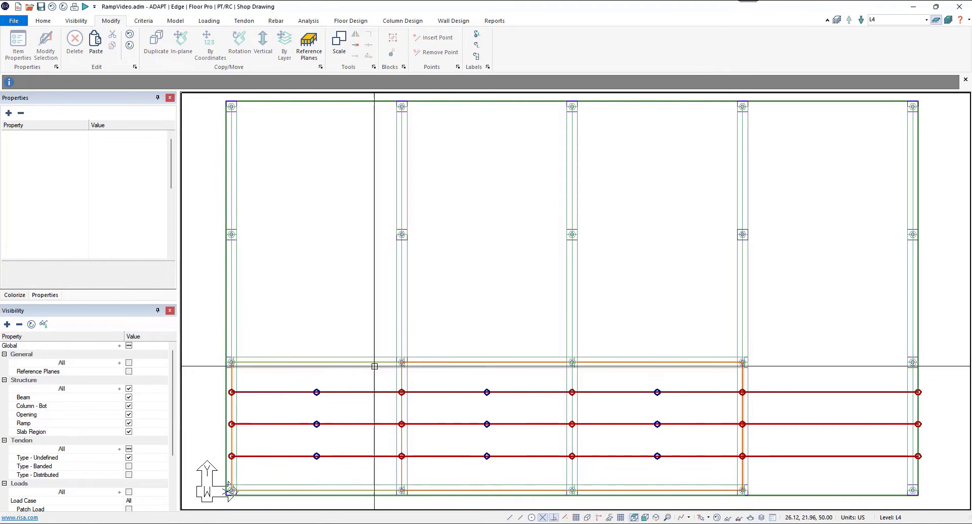
Duplicate the upper ramp tendon onto both longitudinal beam lines of the ramp, using its middle column-line node as the base point
left_click(481, 392)
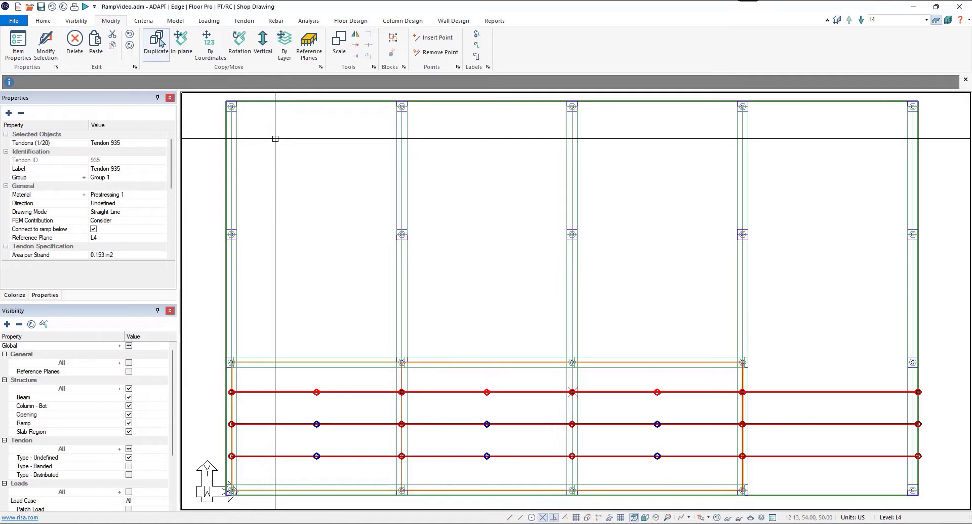
left_click(159, 43)
left_click(573, 392)
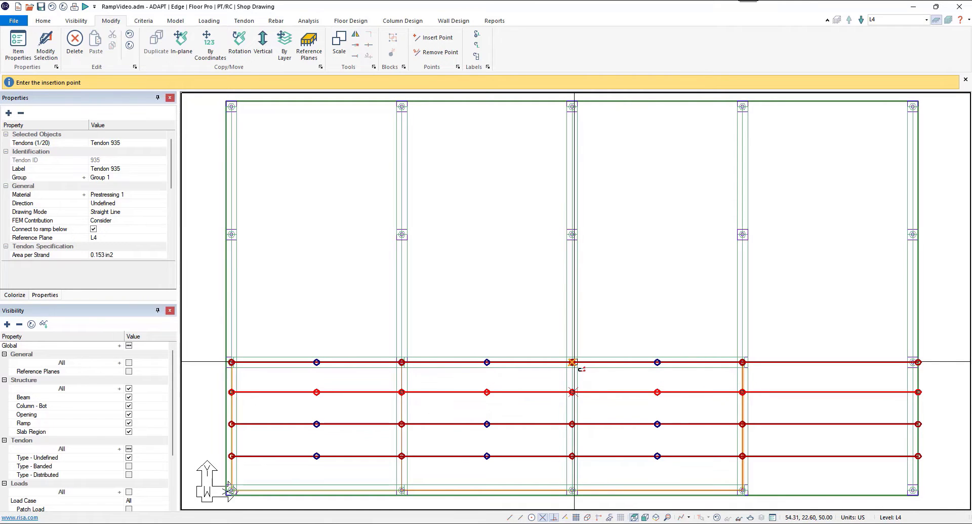
left_click(571, 490)
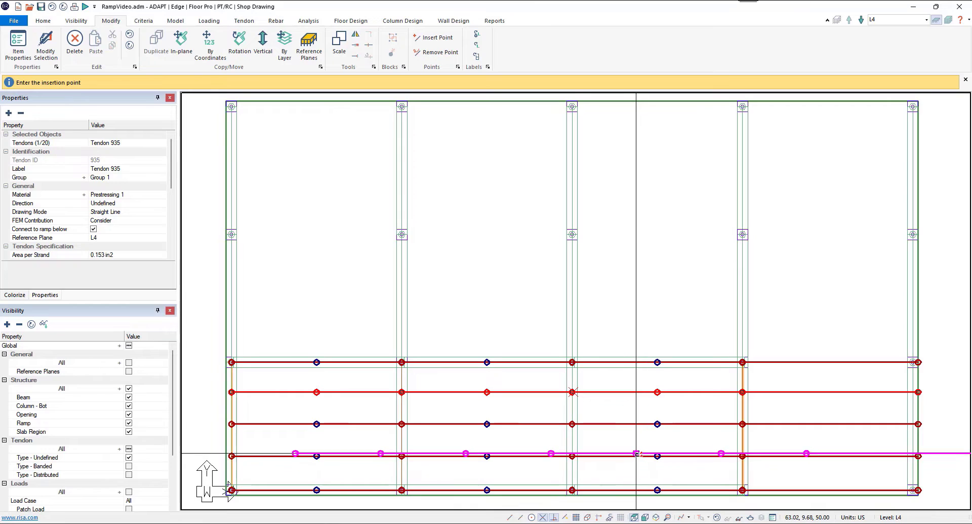
middle_click_drag(627, 435, 623, 391)
scroll(619, 390, "down", 1)
left_click(588, 442)
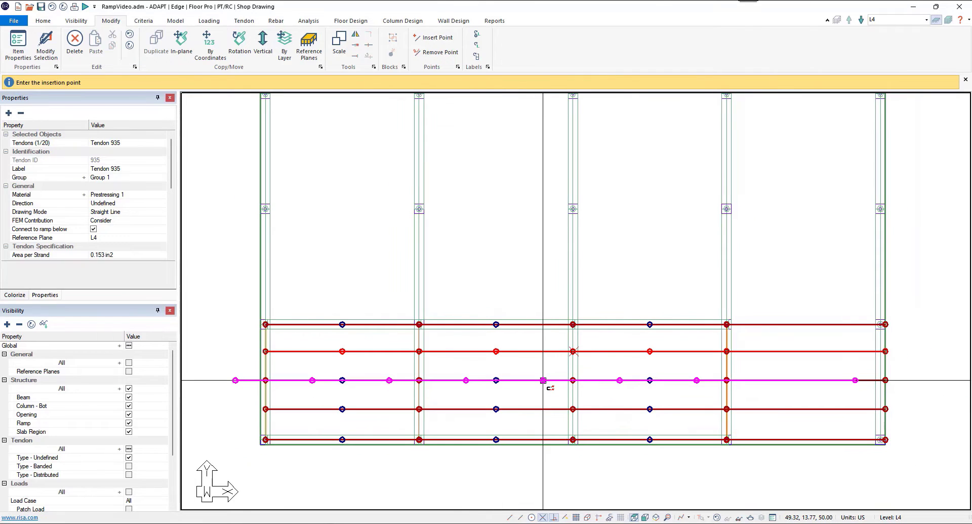
key("Escape")
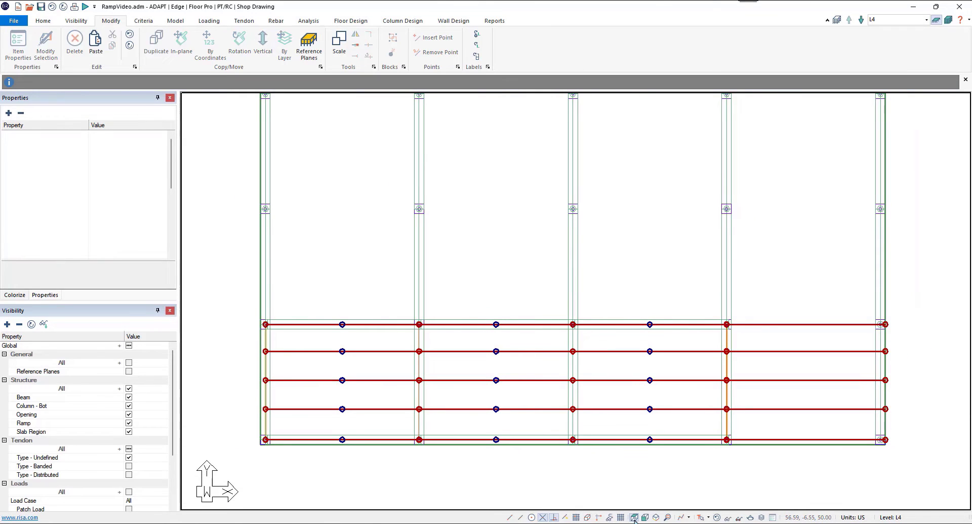
Draw a transverse tendon in plan across the ramp along the middle column line, between the two ramp-edge columns
left_click(656, 517)
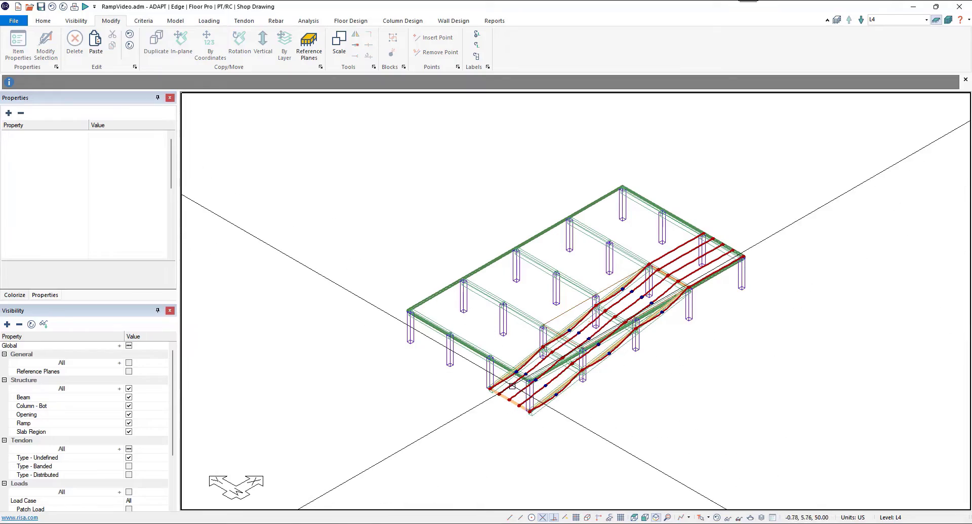
scroll(545, 407, "up", 6)
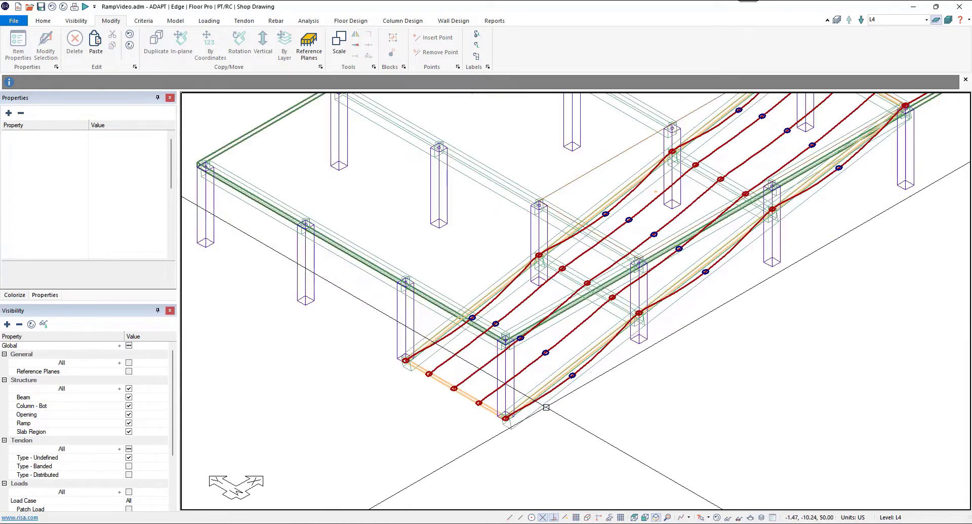
middle_click_drag(485, 440, 480, 442)
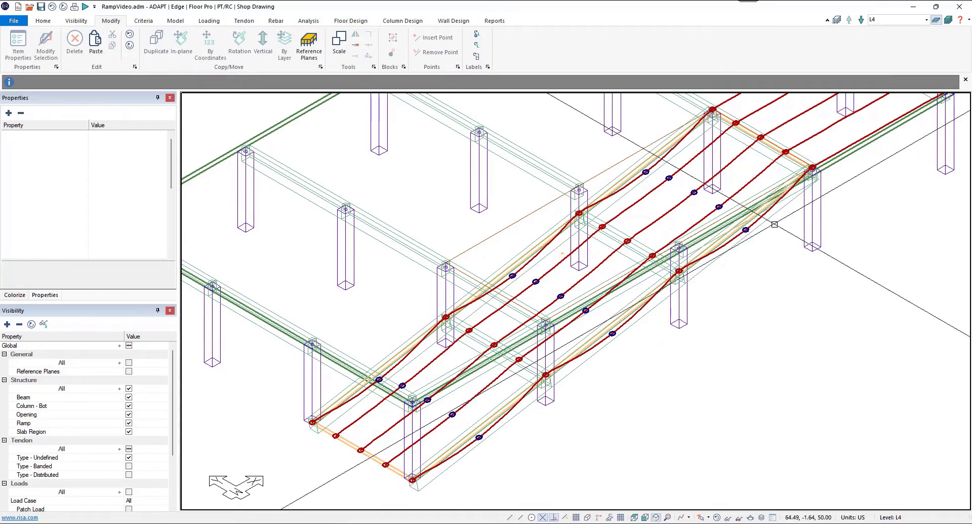
scroll(664, 292, "down", 3)
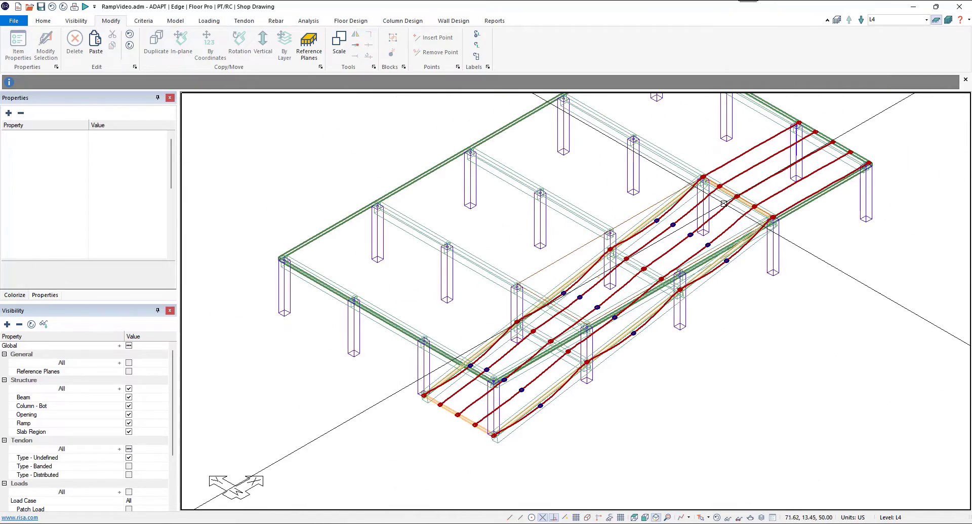
left_click(635, 517)
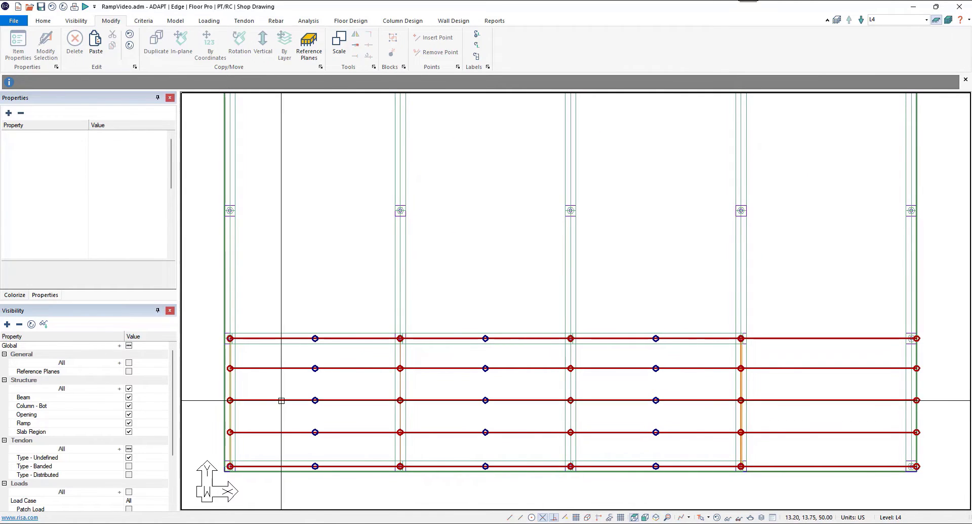
left_click(244, 22)
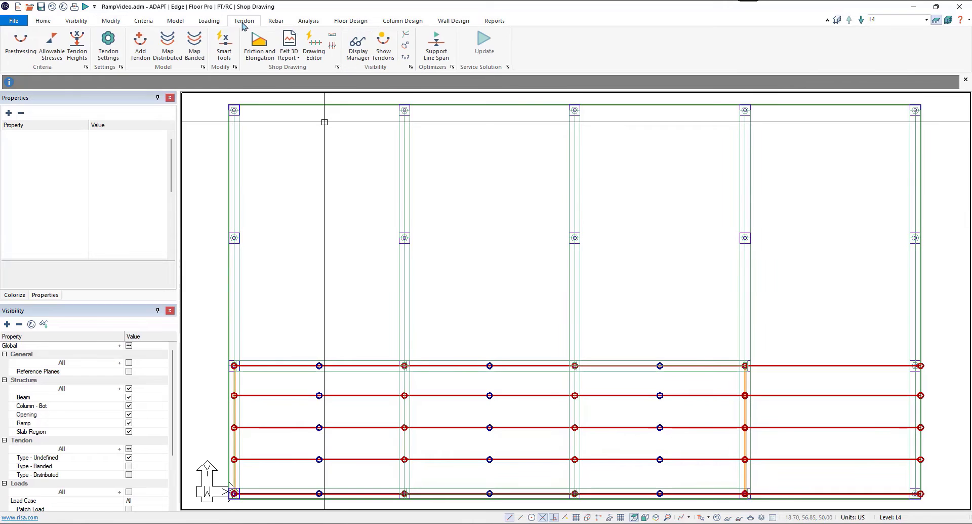
left_click(140, 60)
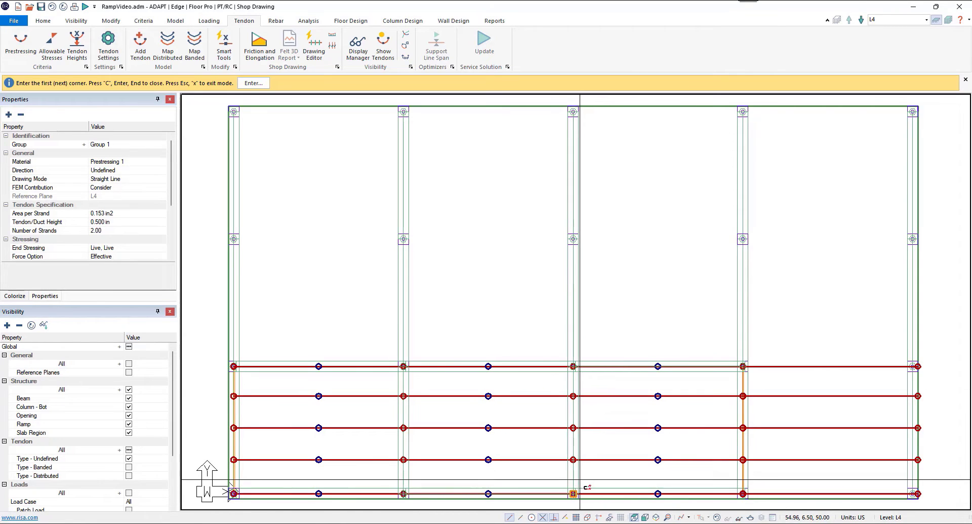
left_click(578, 479)
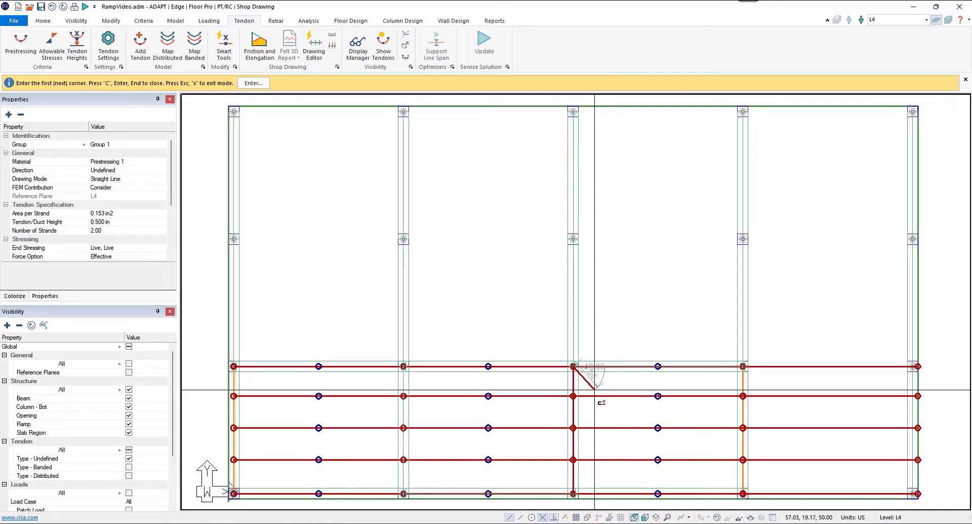
key("c")
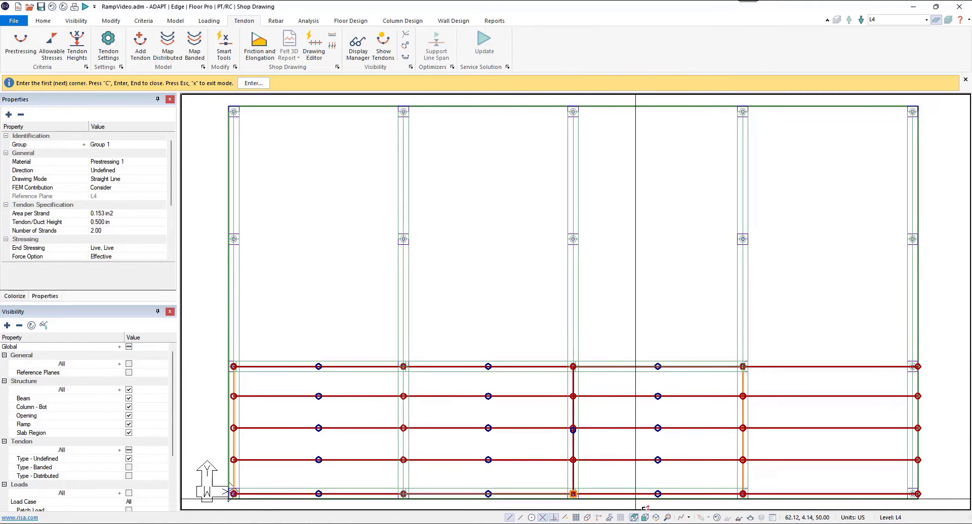
Examine how the transverse tendon sits relative to the ramp in the isometric view and return to plan
left_click(655, 517)
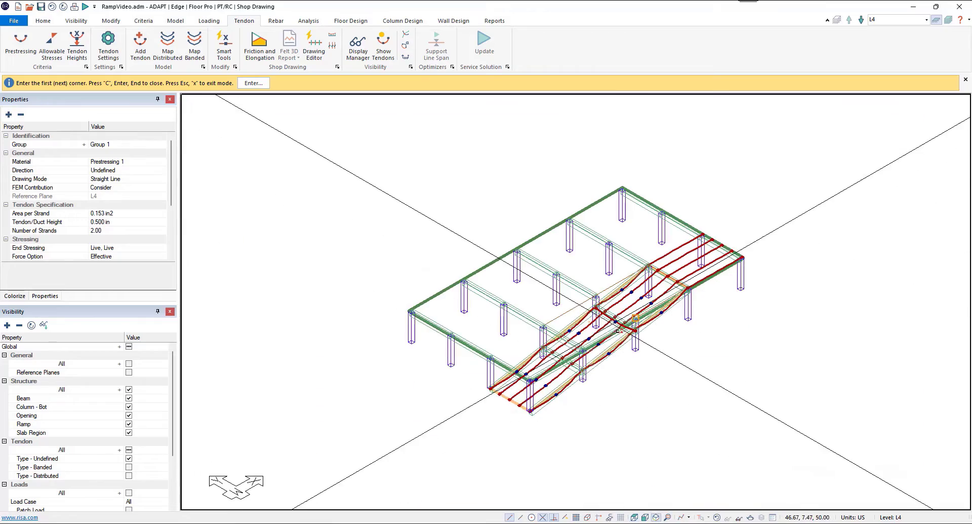
scroll(617, 330, "up", 5)
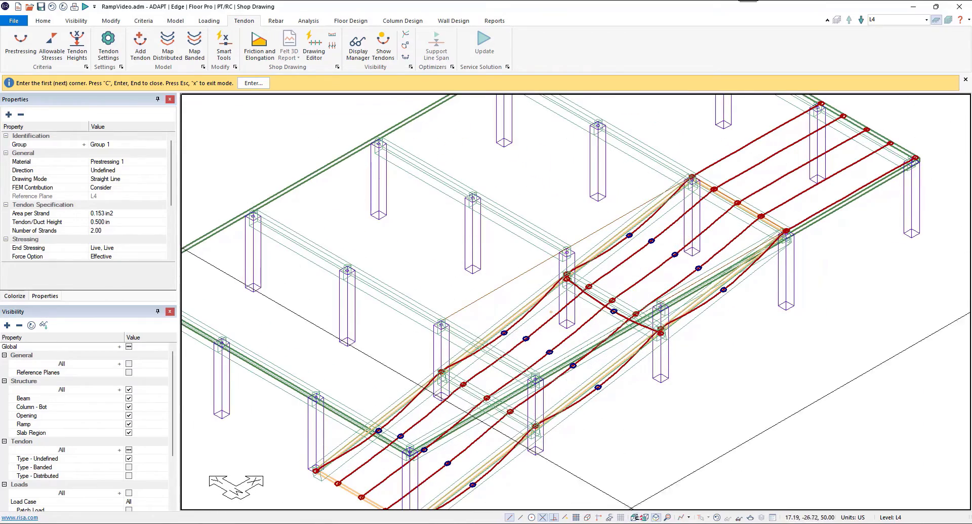
left_click(635, 517)
scroll(517, 362, "up", 4)
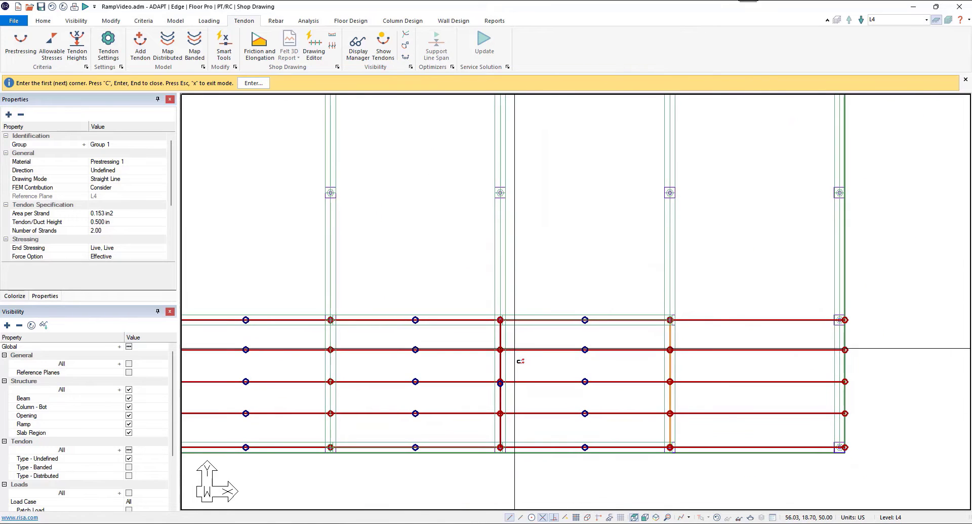
Duplicate the transverse tendon in plan onto the ramp's other interior column line, using its upper end node as the base point
scroll(509, 361, "up", 1)
right_click(511, 339)
left_click(519, 347)
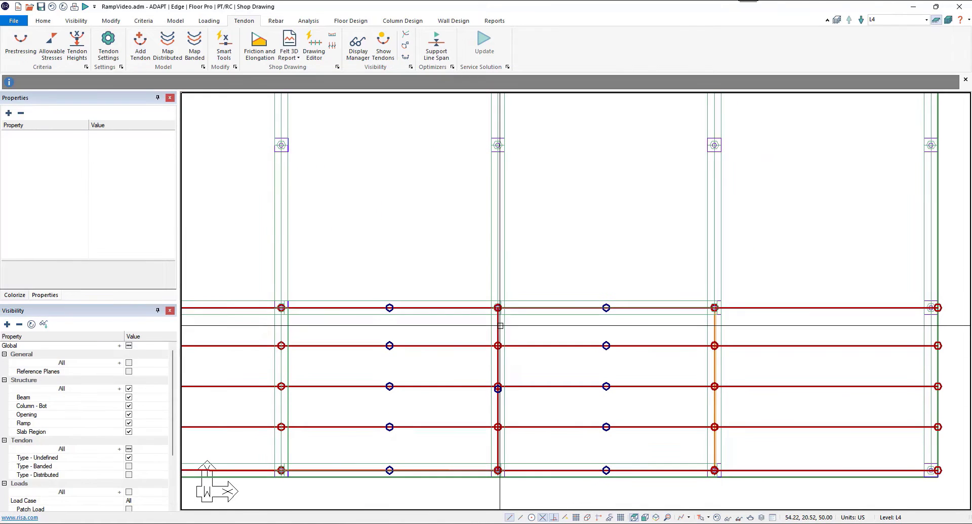
left_click(500, 326)
left_click(498, 348)
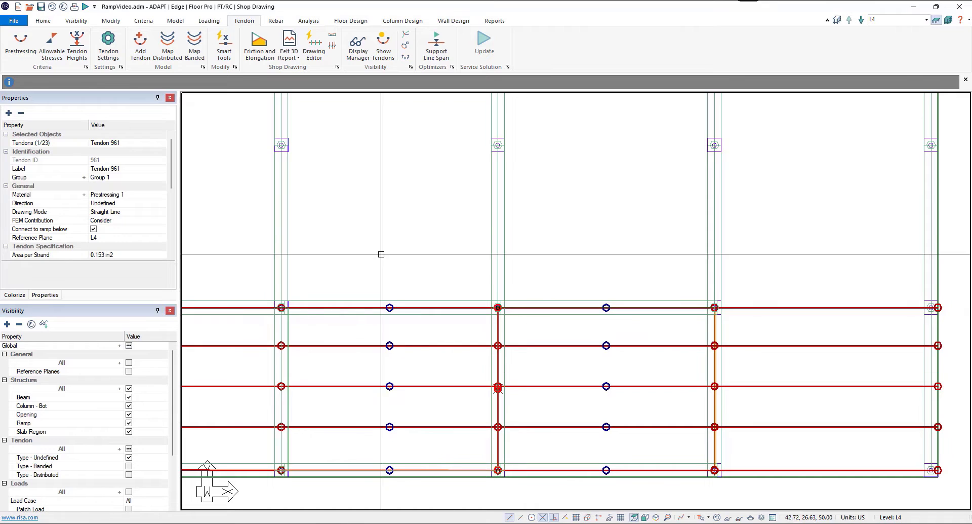
left_click(111, 21)
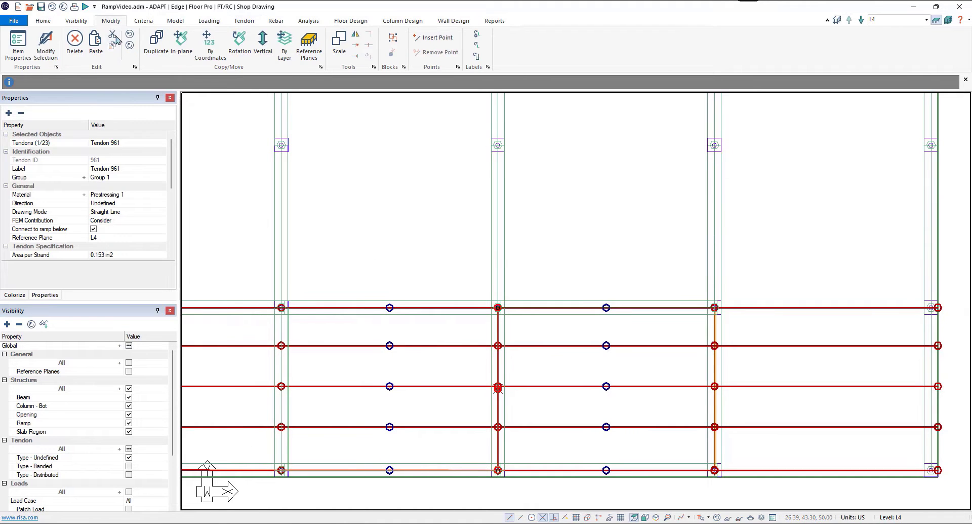
left_click(156, 42)
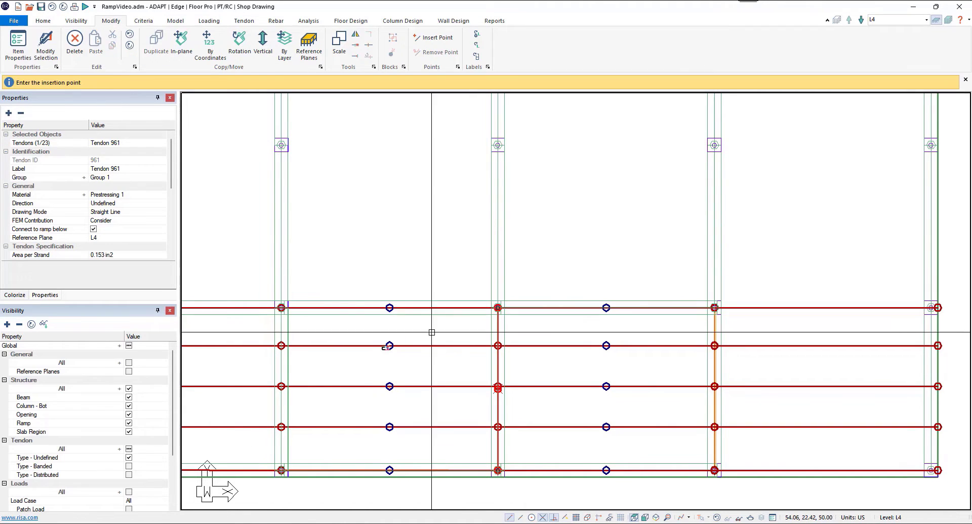
left_click(287, 311)
middle_click_drag(350, 369, 489, 342)
scroll(487, 345, "down", 2)
left_click(527, 342)
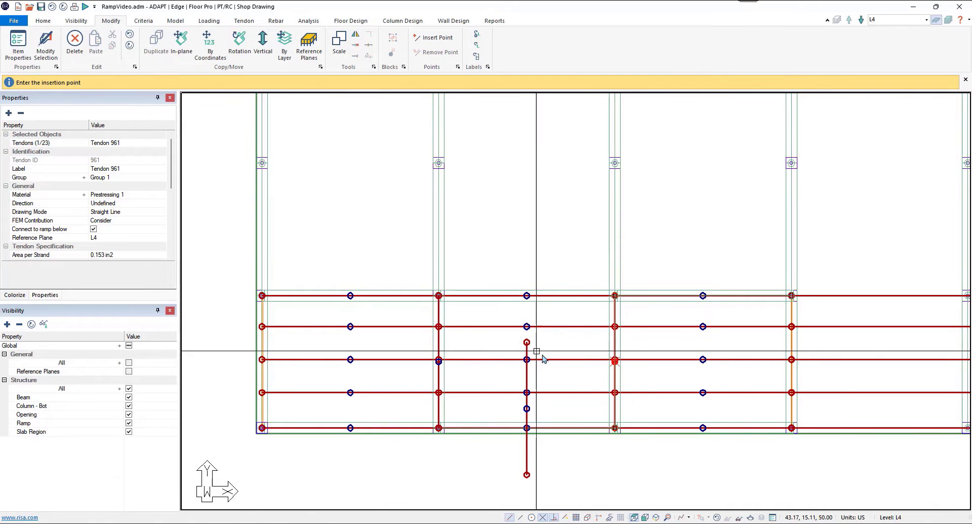
key("Escape")
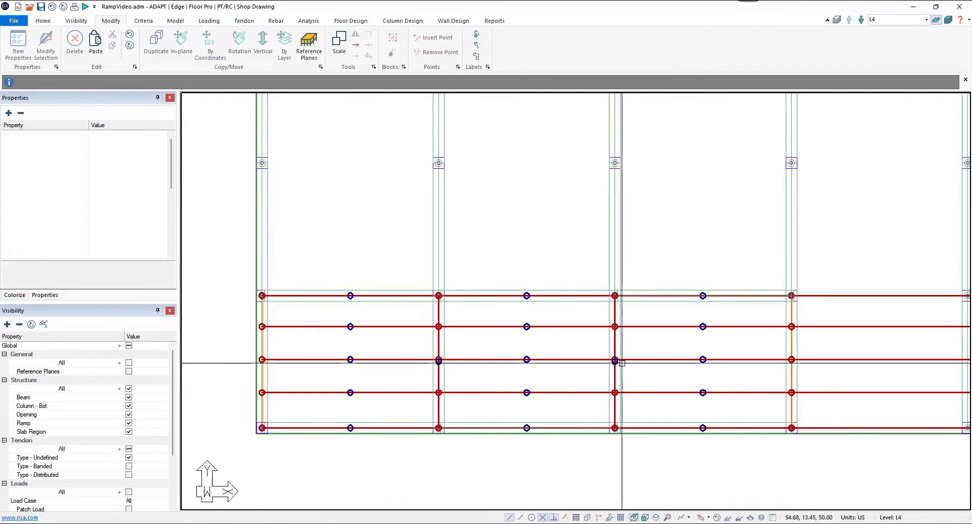
Copy the original transverse tendon once by coordinates, with a 4.00 ft offset along X into the adjacent ramp bay
left_click(613, 312)
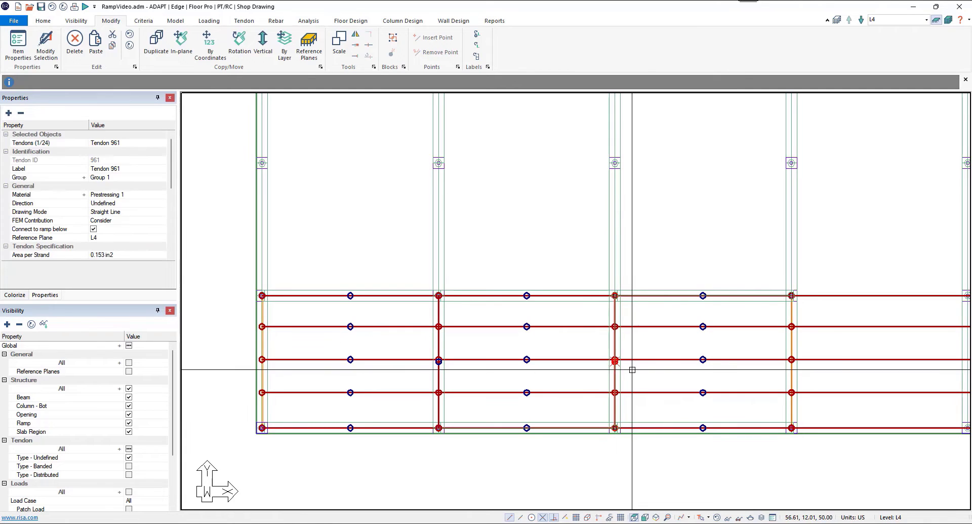
left_click(210, 46)
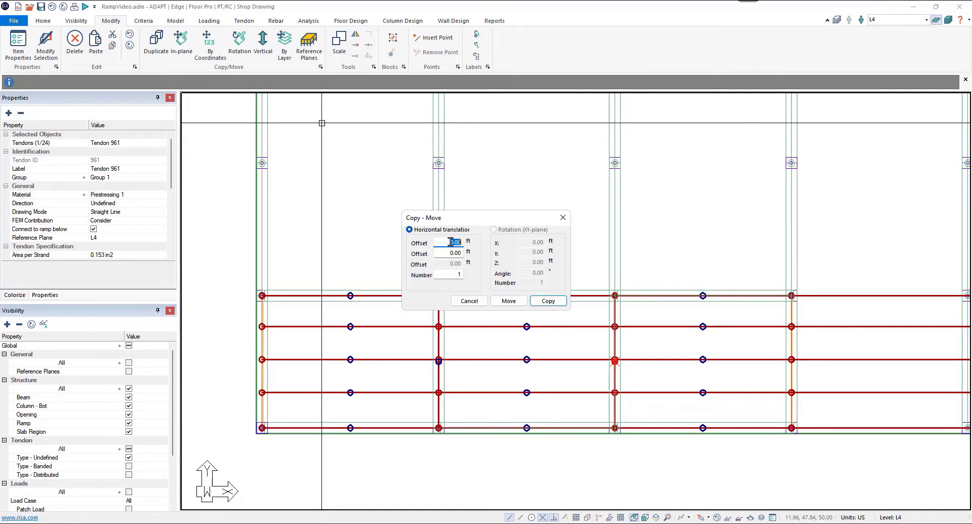
left_click(461, 275)
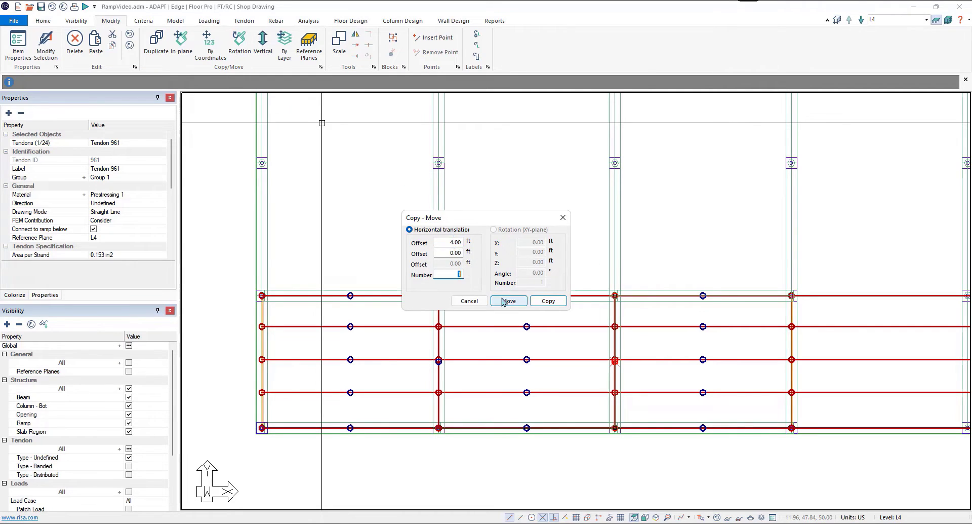
left_click(549, 301)
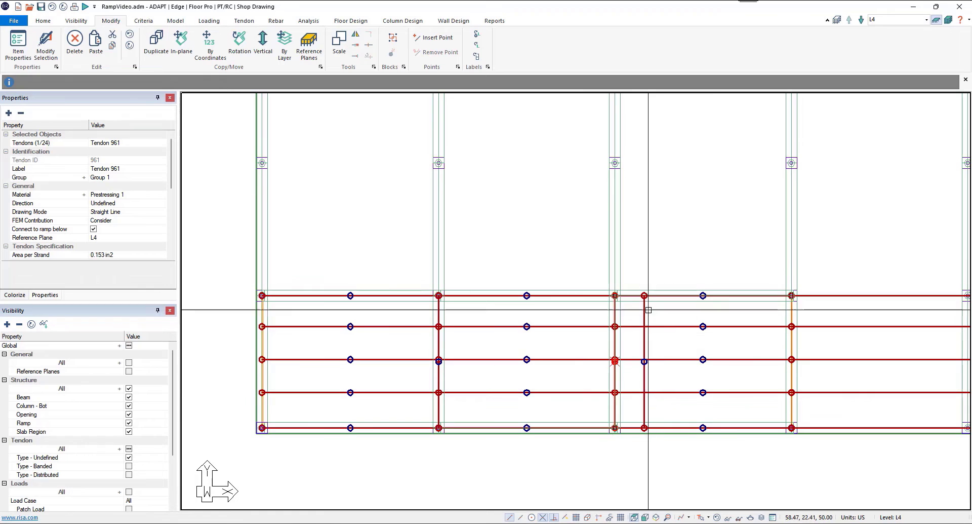
Set the CGS Top First and CGS Top Last of the offset transverse tendon's Span 1 to 4.00 in and save its shape
left_click(644, 377)
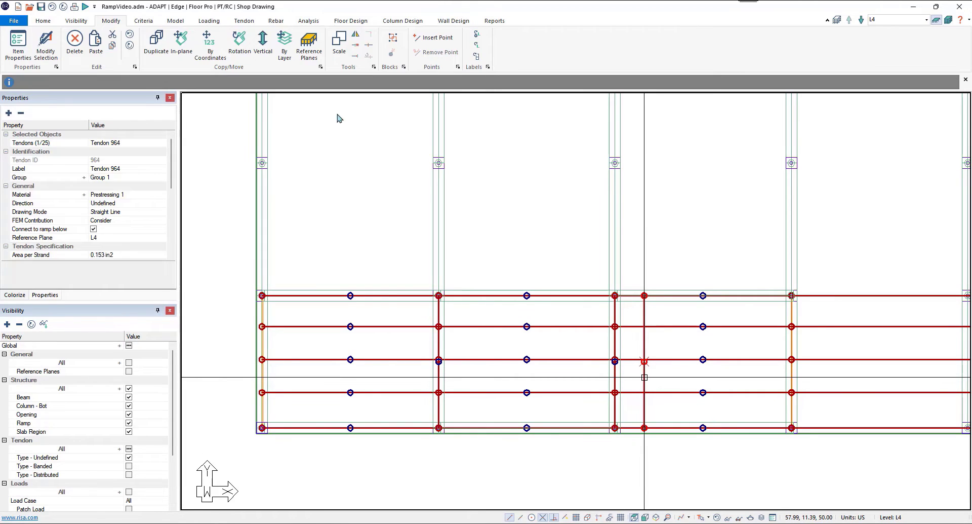
double_click(643, 334)
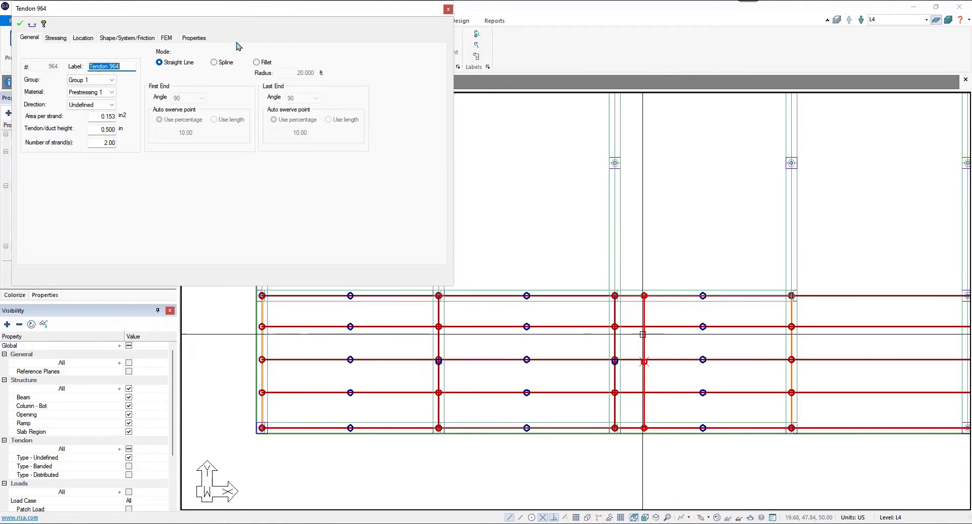
left_click_drag(241, 18, 548, 176)
left_click(451, 195)
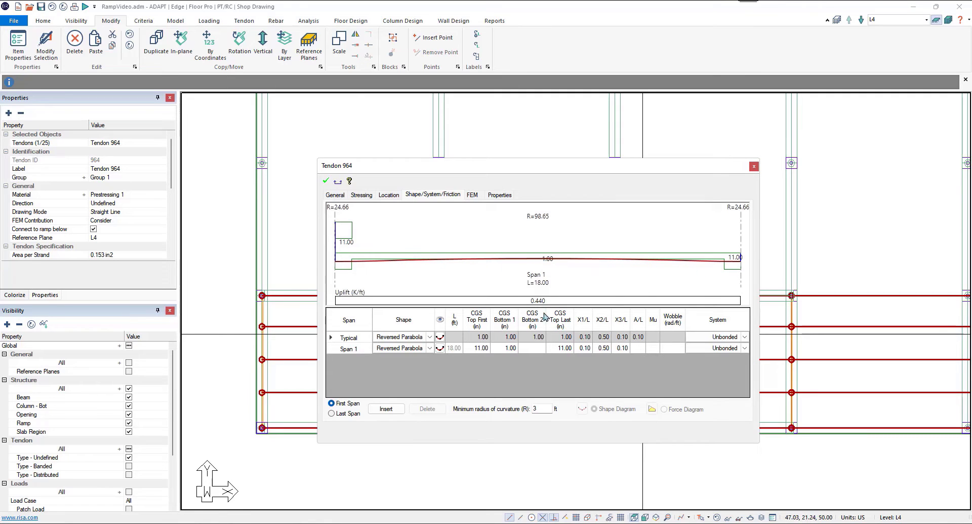
left_click(482, 349)
left_click(566, 350)
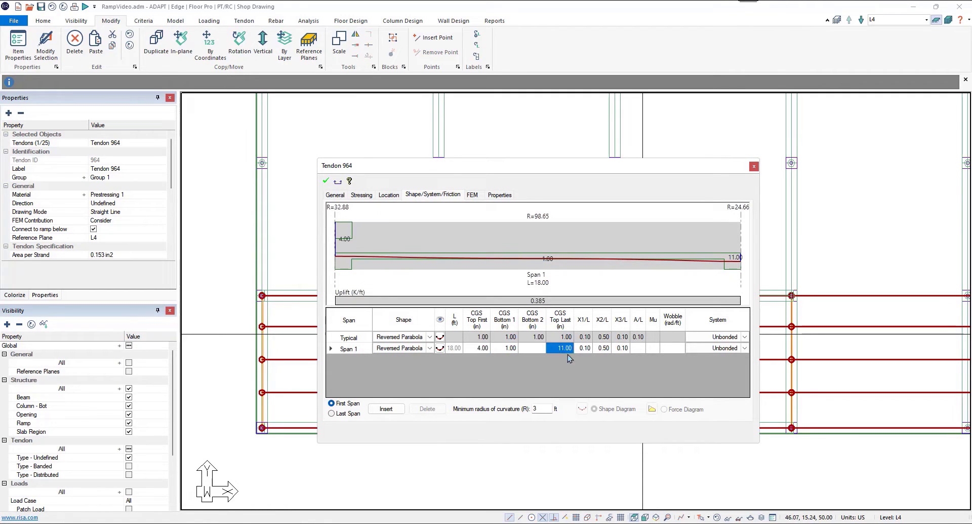
left_click(515, 349)
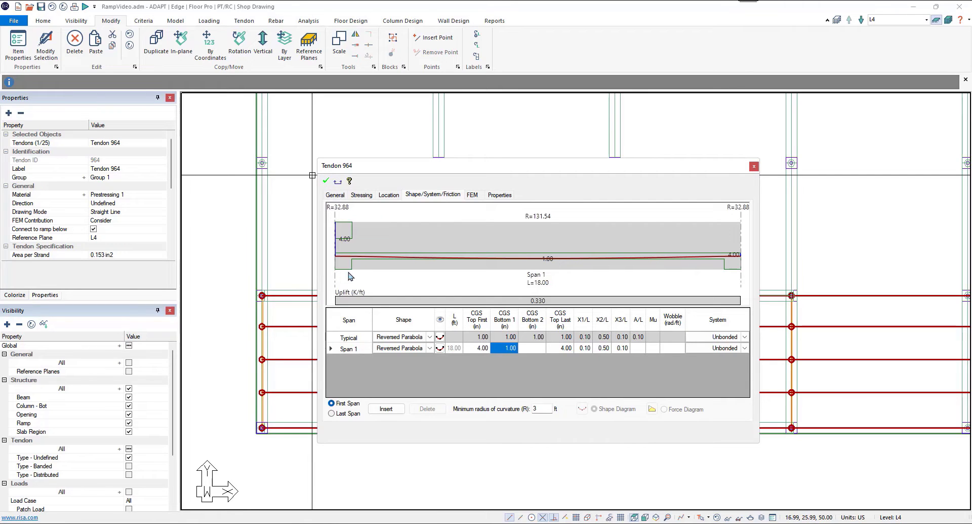
left_click(326, 183)
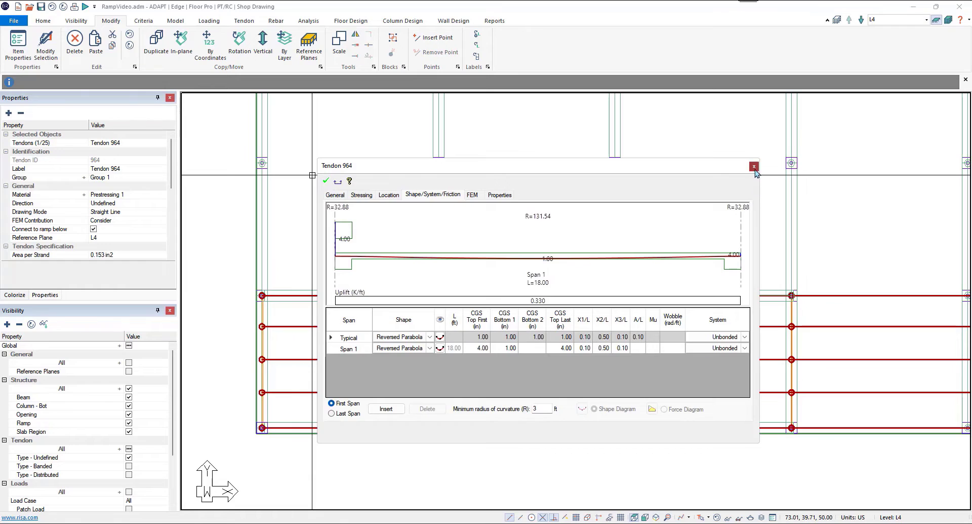
left_click(754, 167)
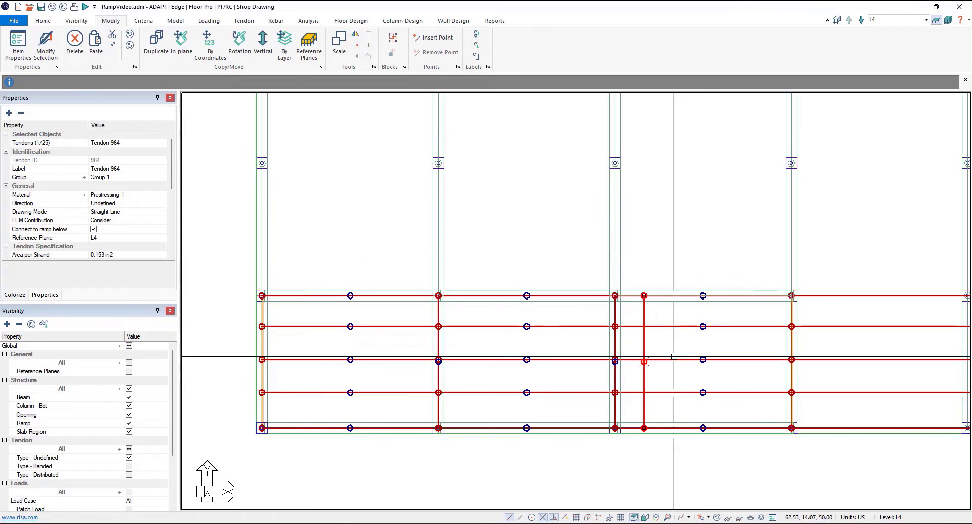
Copy the reshaped tendon four times at 4.00 ft spacing along X, and duplicate the resulting five tendons into the other two ramp bays
left_click(209, 45)
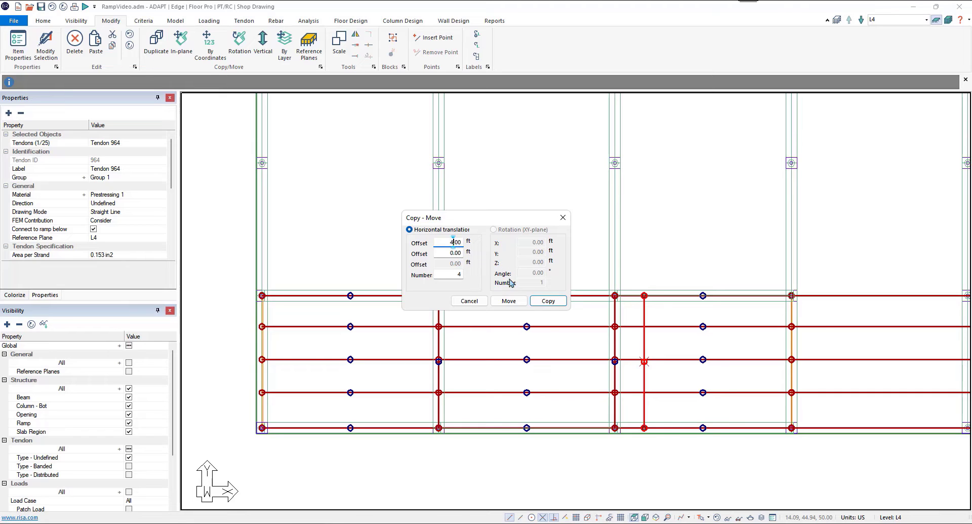
left_click(548, 301)
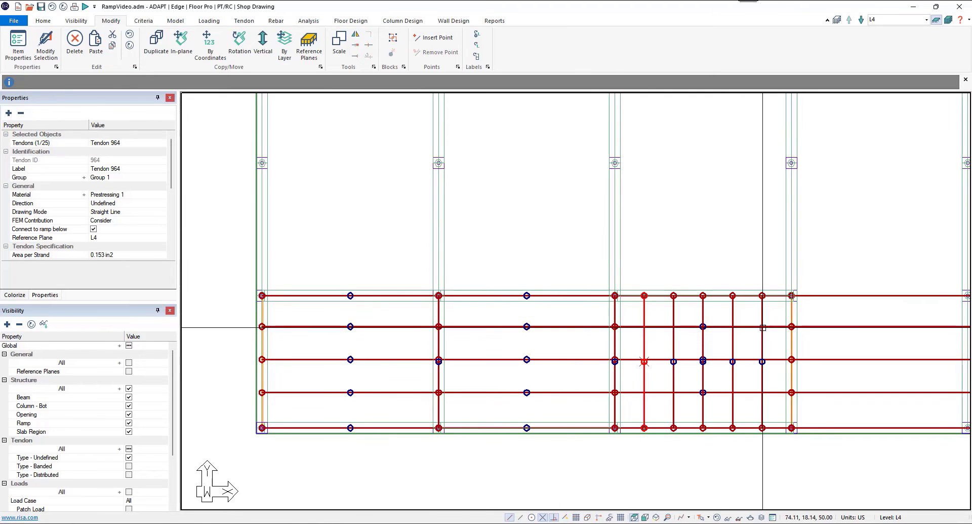
left_click_drag(774, 344, 635, 338)
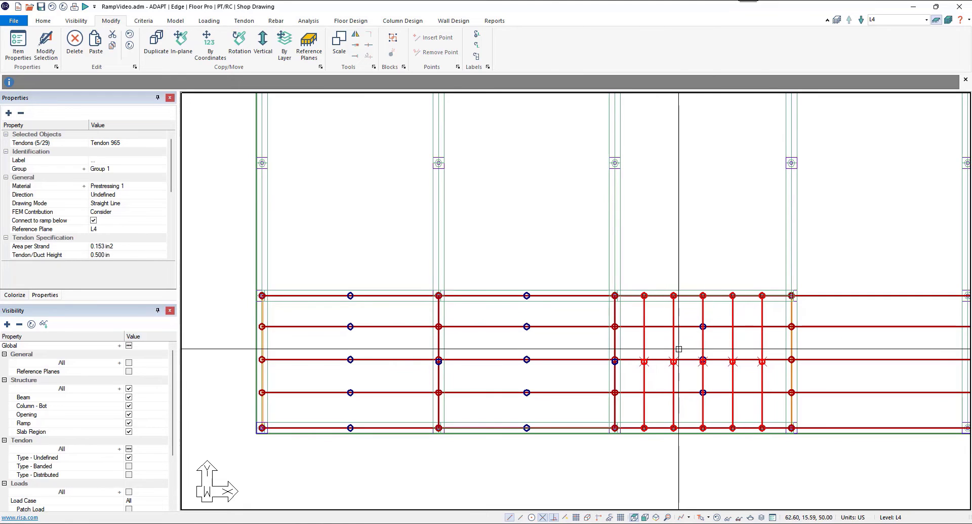
left_click(156, 43)
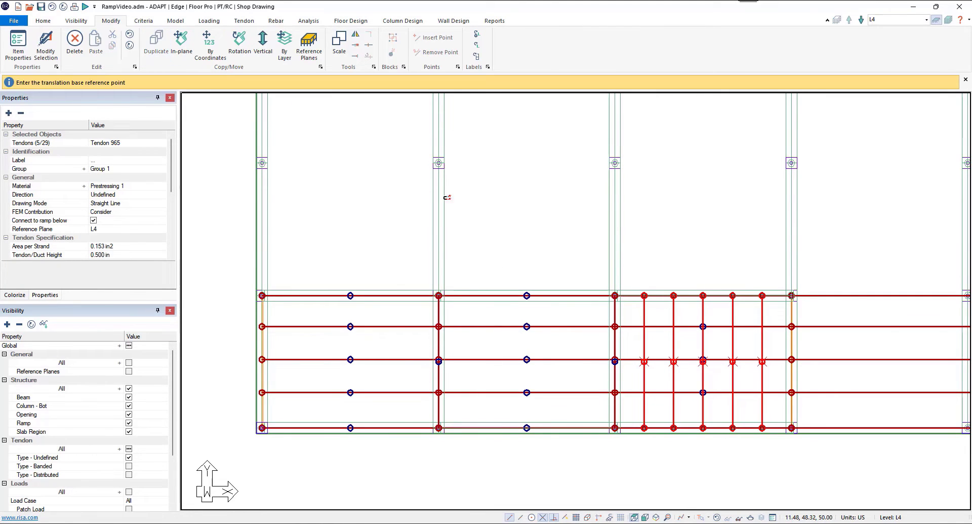
left_click(776, 299)
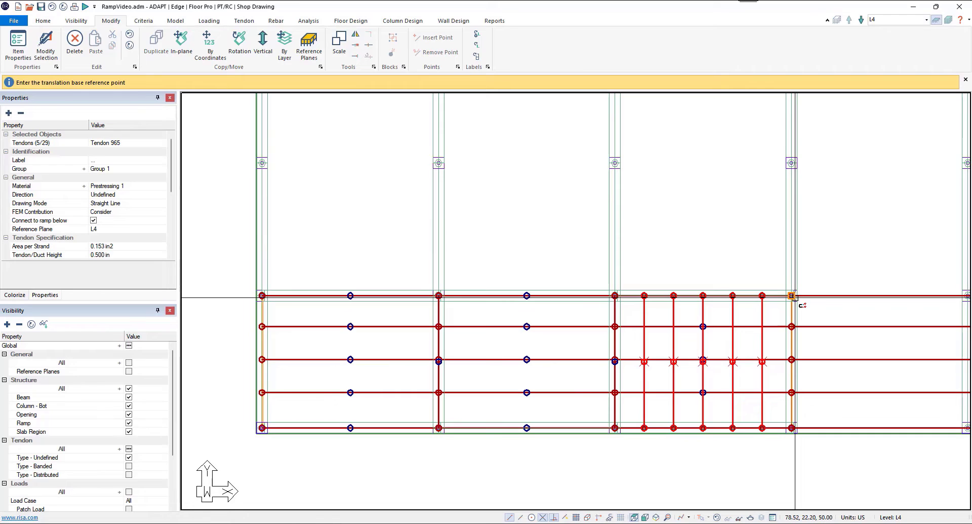
left_click(617, 298)
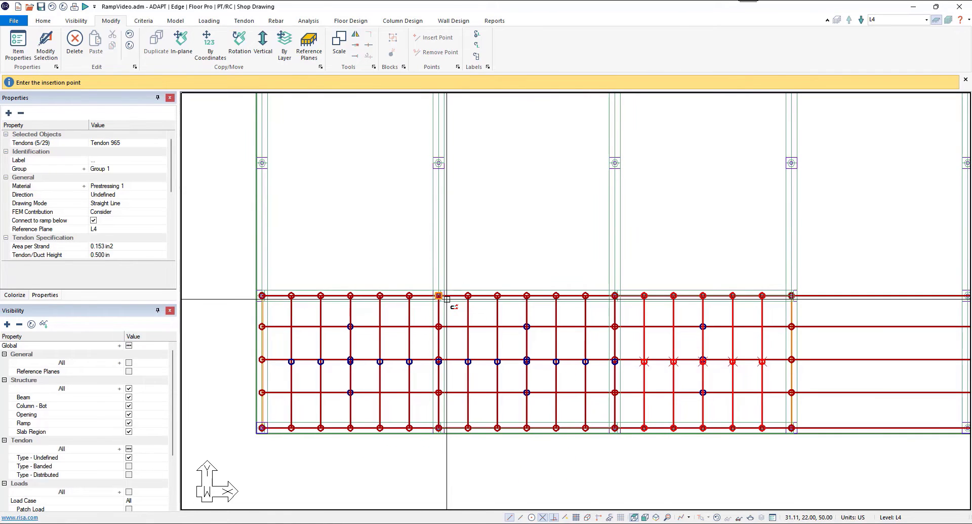
left_click(446, 298)
right_click(490, 246)
left_click(499, 250)
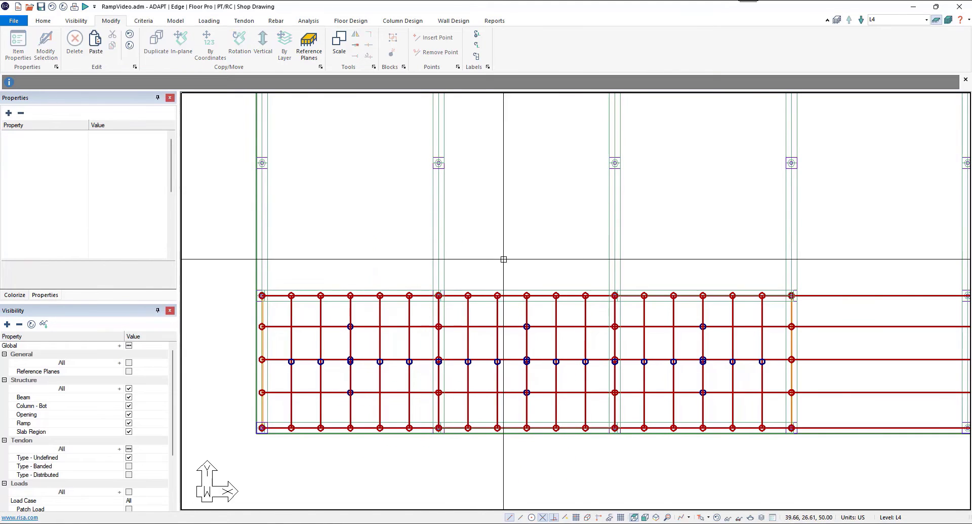
Display all tendon types in the isometric view to examine slab and ramp tendons on level L4 and on level L3
left_click(657, 516)
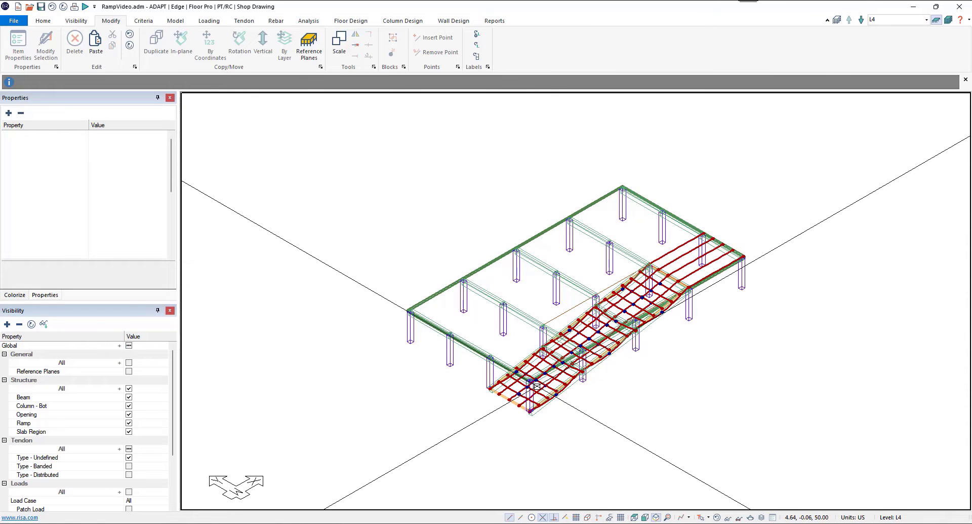
left_click(129, 449)
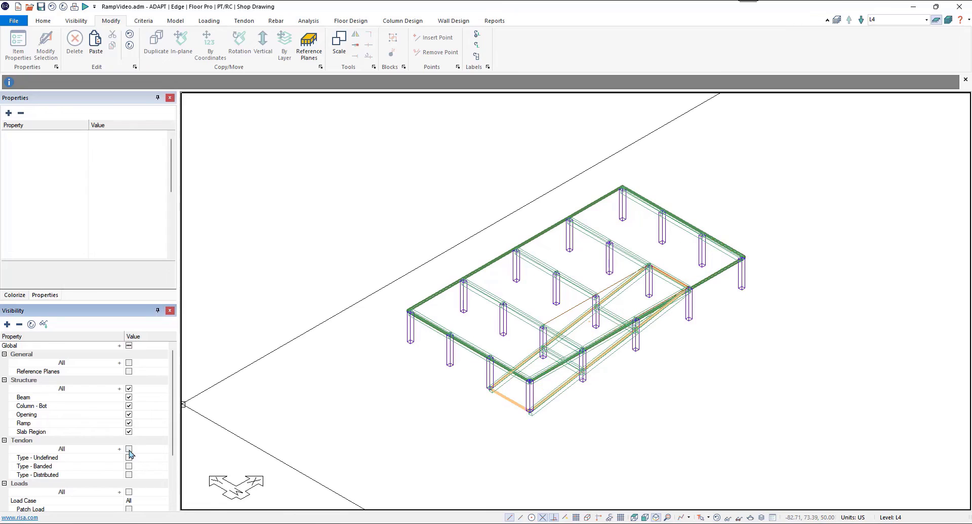
left_click(129, 449)
scroll(565, 359, "up", 6)
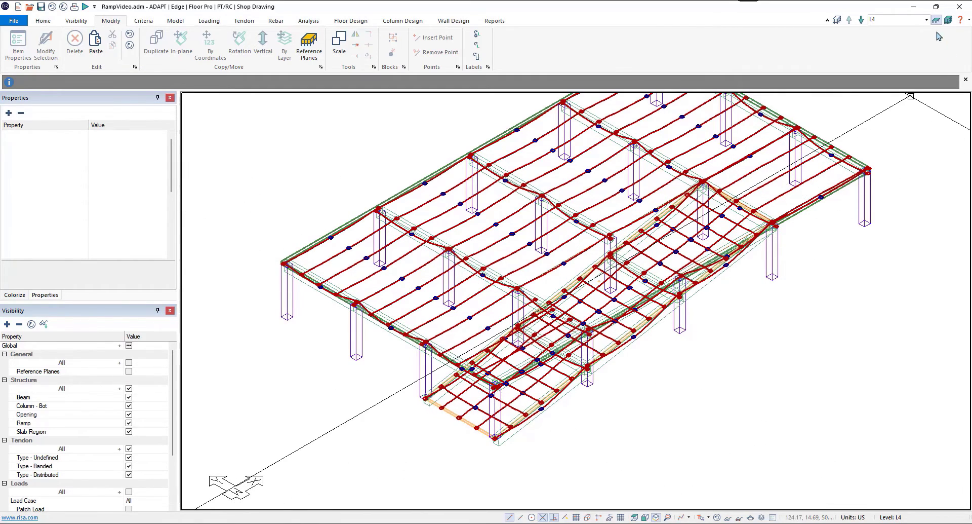
left_click(861, 19)
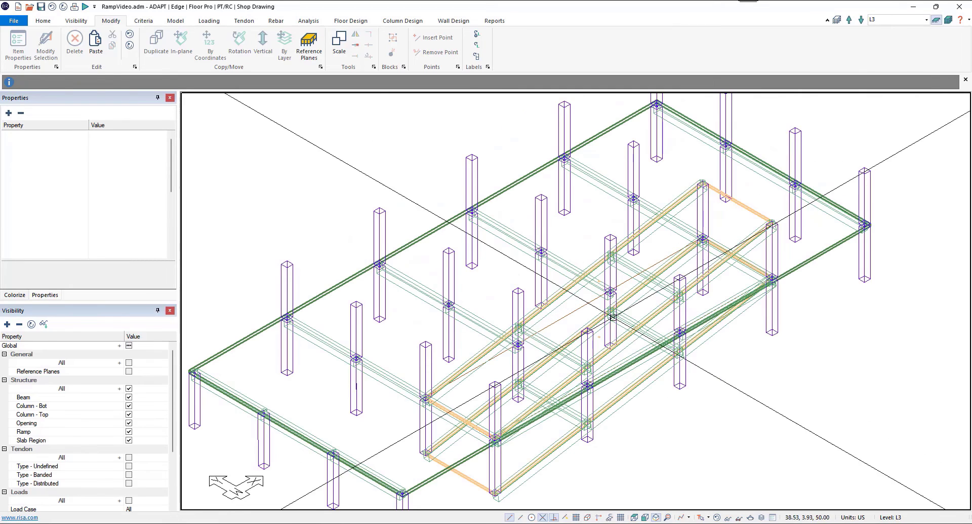
left_click(129, 457)
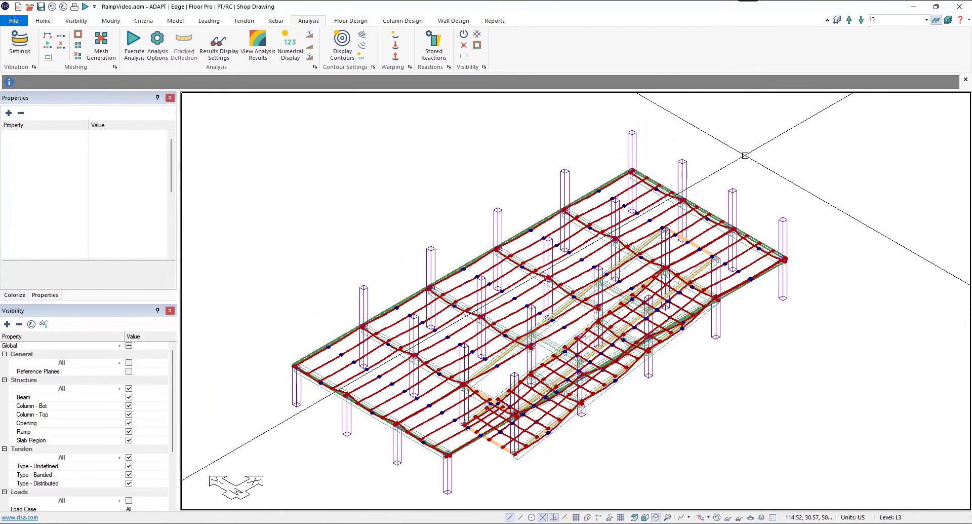
Show the whole building, execute the analysis for all five load combinations with uncracked stiffness, and save the solution
left_click(950, 21)
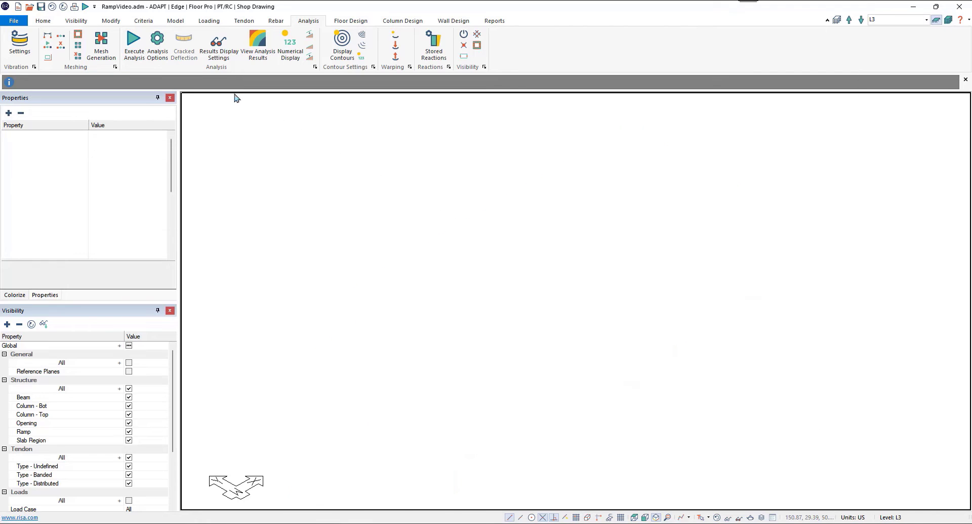
left_click(134, 46)
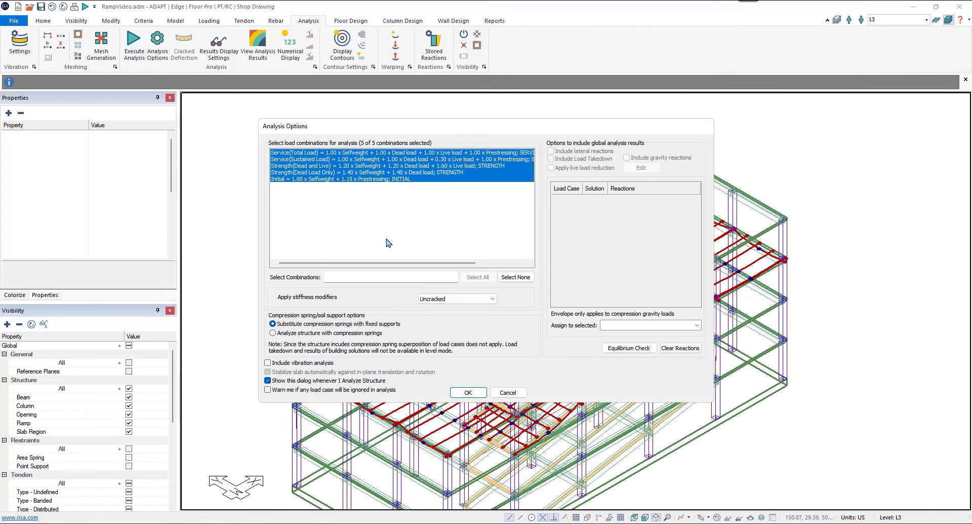
left_click(469, 393)
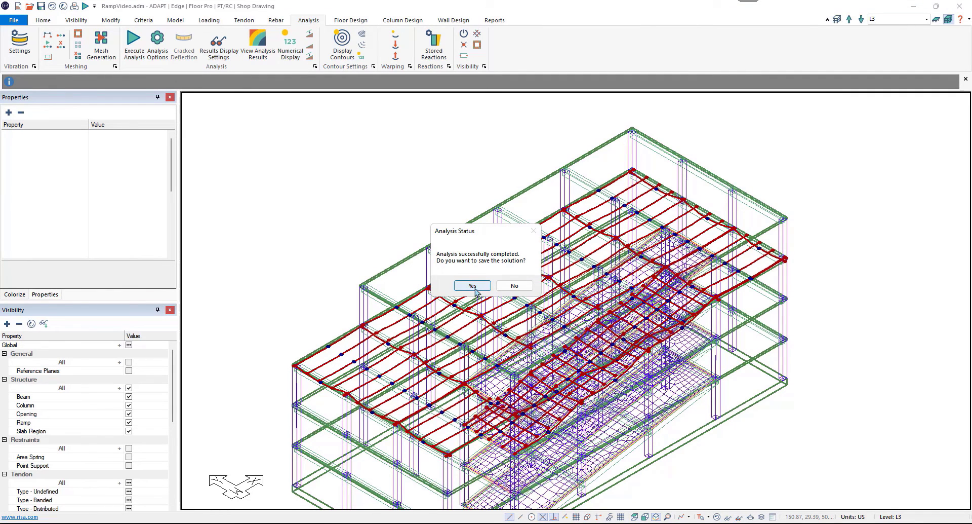
left_click(473, 286)
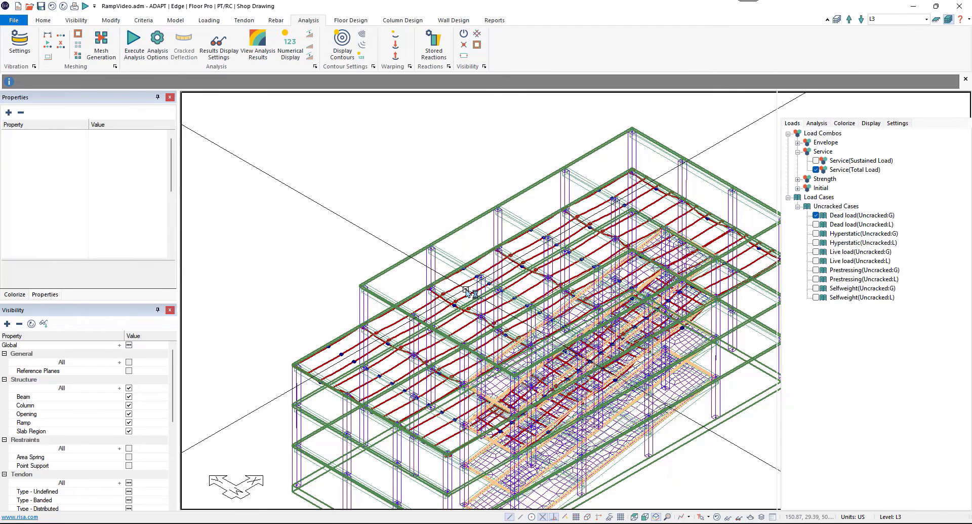
Open the analysis results in ADViewer and display the tendons in an angled 3D view of the building
left_click(258, 46)
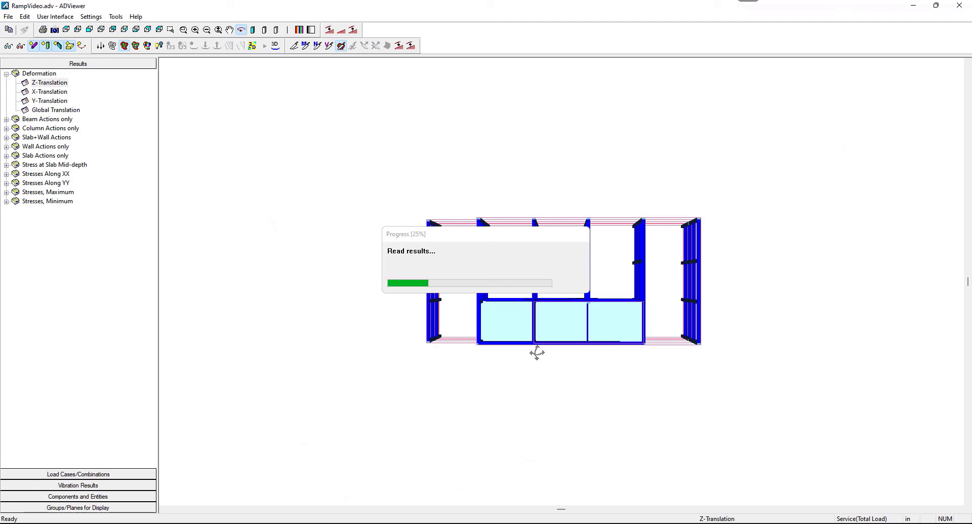
left_click_drag(538, 350, 547, 318)
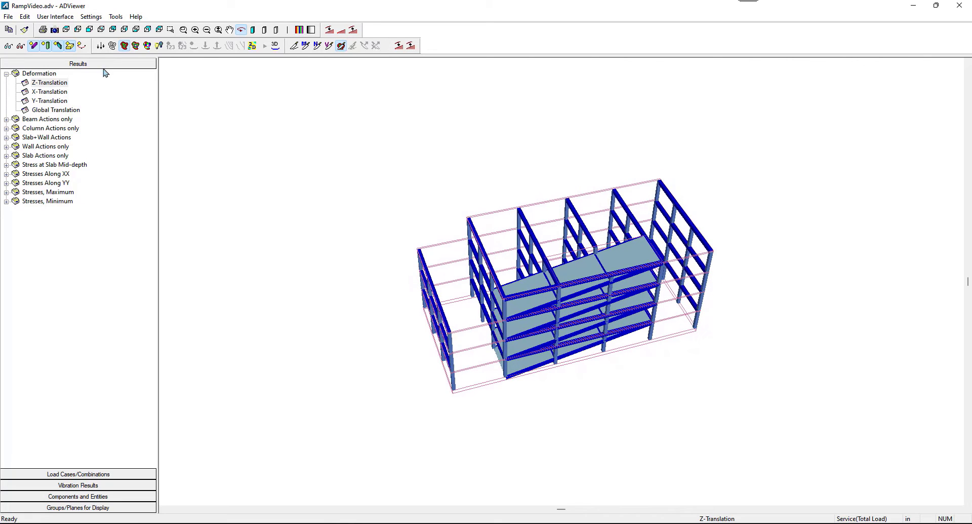
left_click(82, 46)
left_click_drag(517, 328, 550, 332)
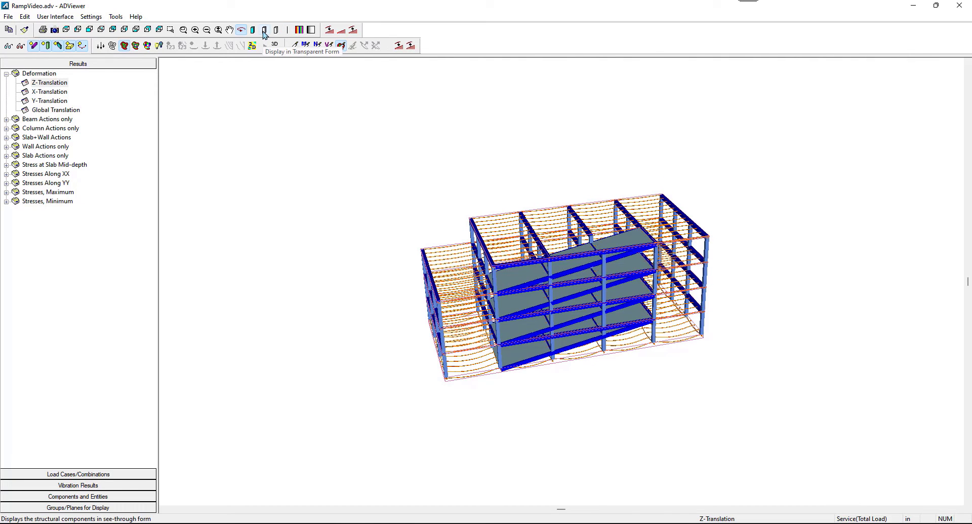
Display the structural components in transparent form and examine how the tendons follow the ramps on each level
left_click(265, 30)
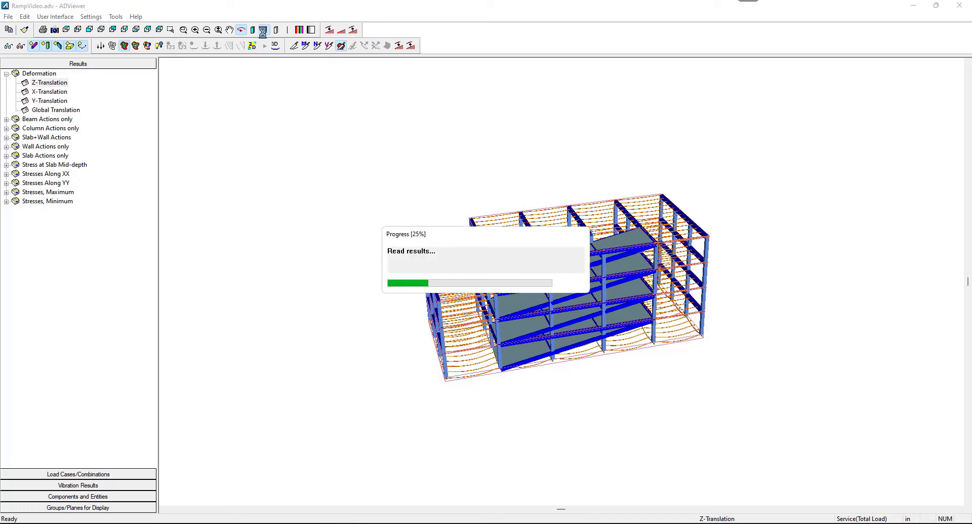
left_click_drag(536, 329, 542, 327)
scroll(537, 327, "up", 5)
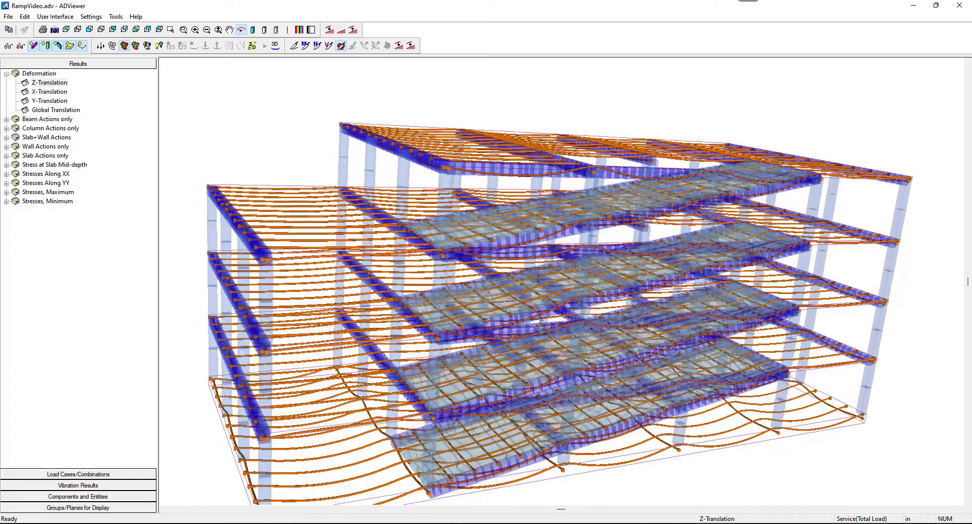
left_click_drag(541, 326, 537, 329)
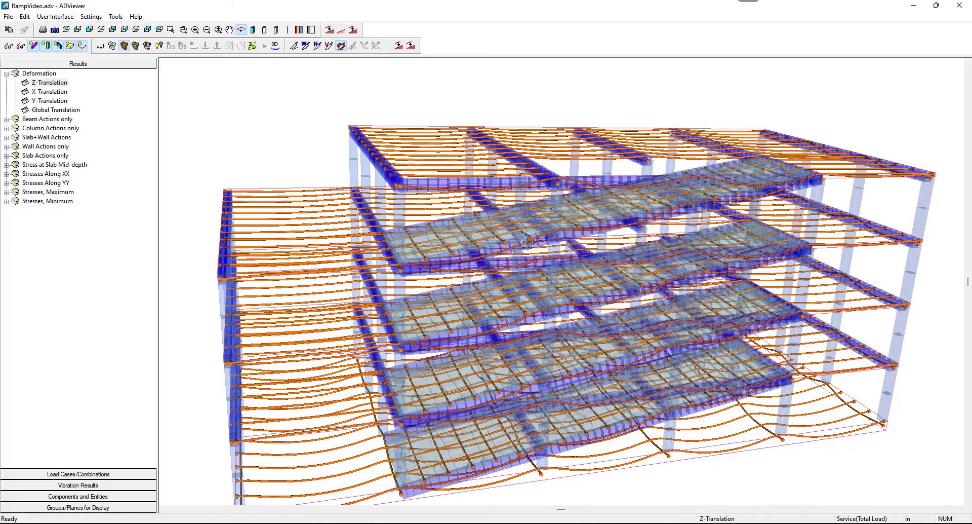